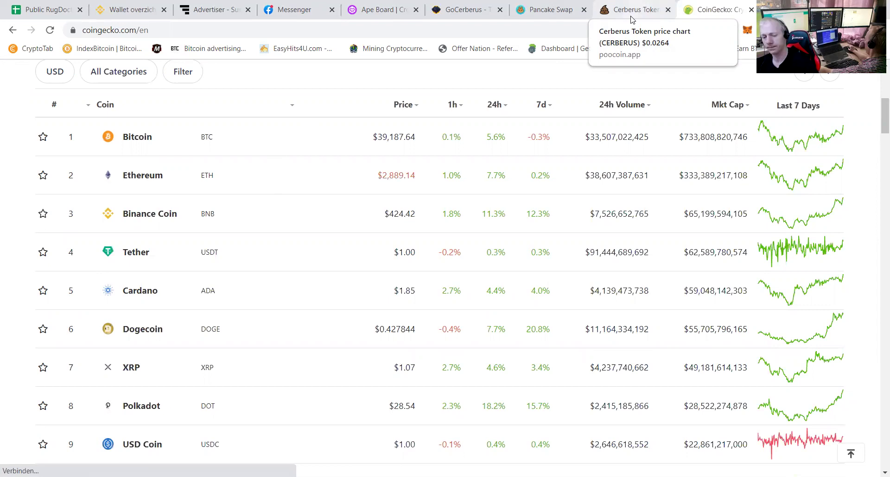
Look through the coin ranking's prices, percentage changes and seven-day trends.
scroll(151, 350, down, 1)
scroll(153, 352, down, 5)
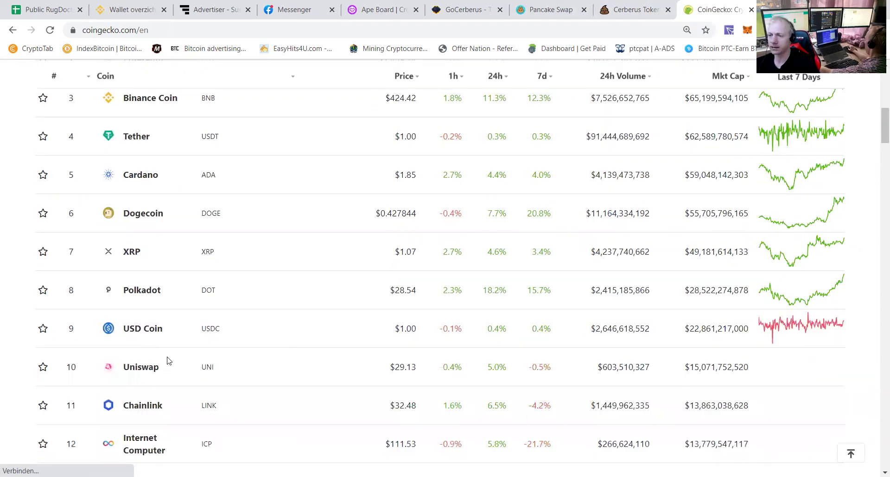
scroll(153, 362, down, 1)
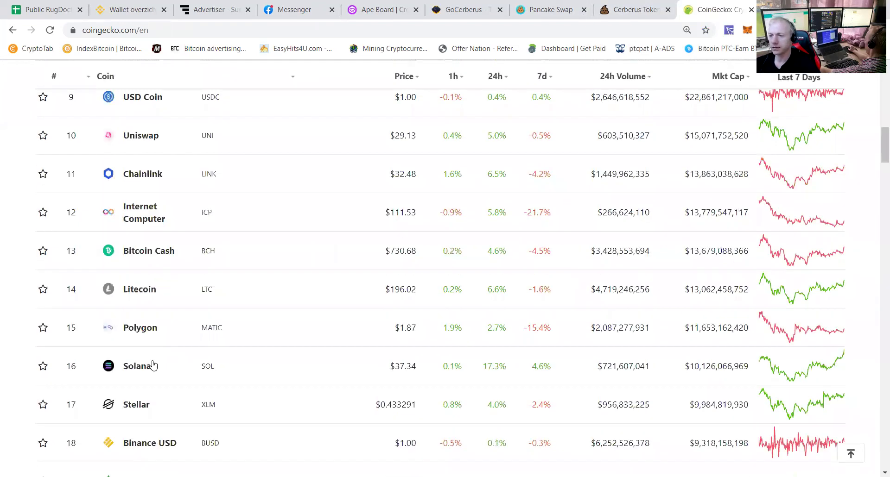
scroll(152, 363, up, 1)
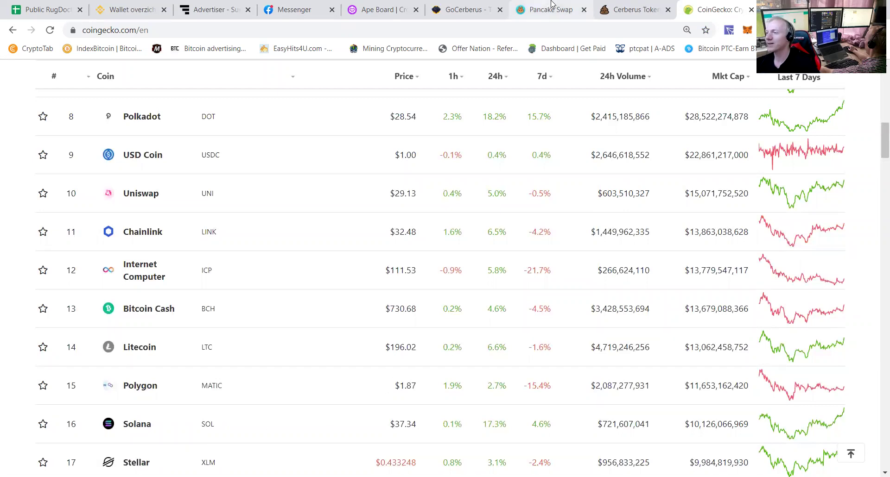
Switch to the Cerberus Token price chart and examine its recent candles and token transactions.
click(627, 14)
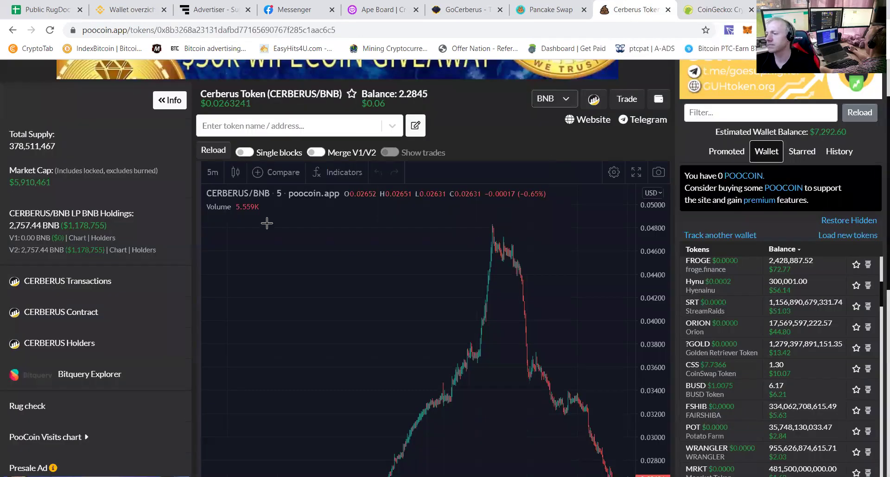
scroll(479, 189, down, 8)
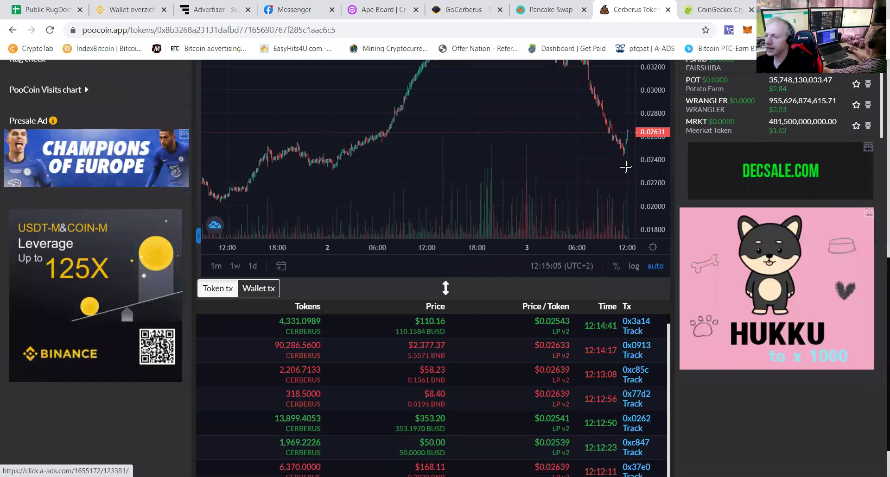
scroll(619, 204, up, 3)
scroll(619, 207, up, 5)
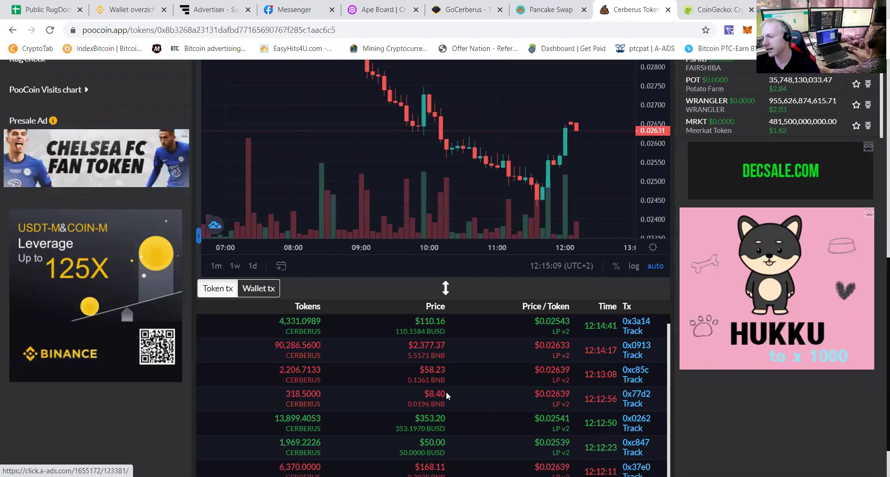
scroll(445, 391, down, 10)
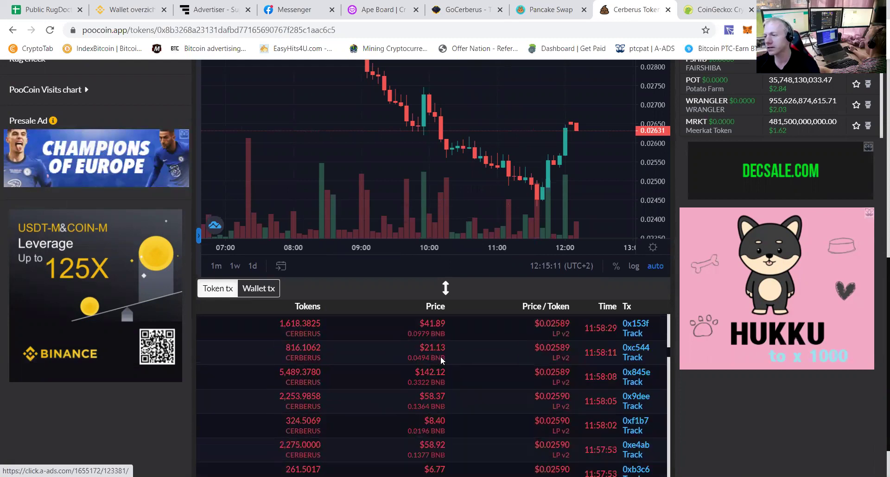
scroll(350, 413, up, 3)
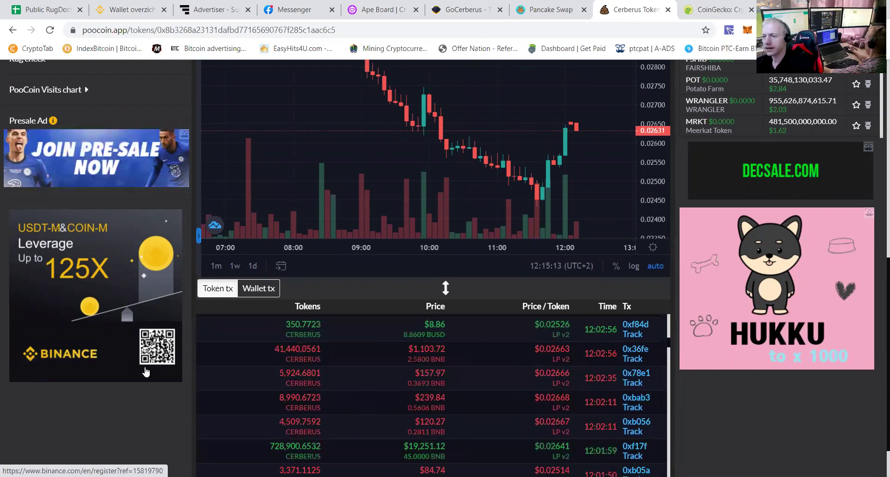
scroll(170, 214, up, 7)
Review the Cerberus liquidity and market information alongside the latest price movement and newest trades.
scroll(171, 218, down, 2)
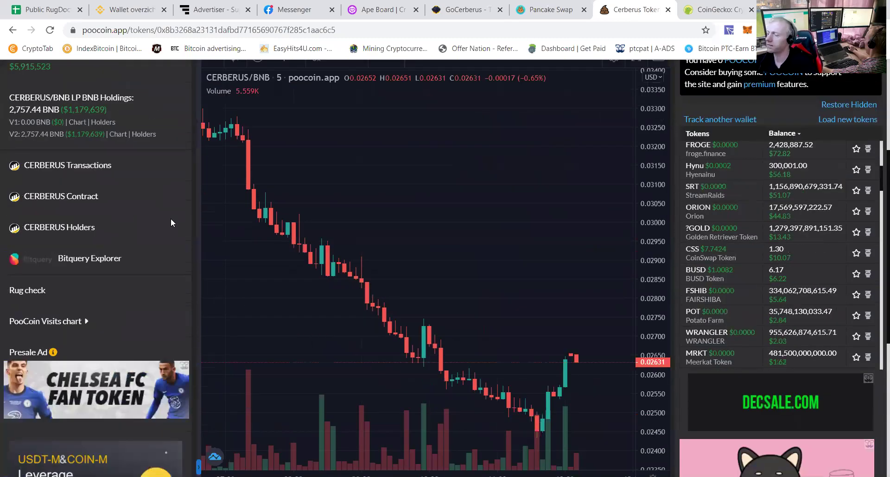
scroll(166, 213, down, 2)
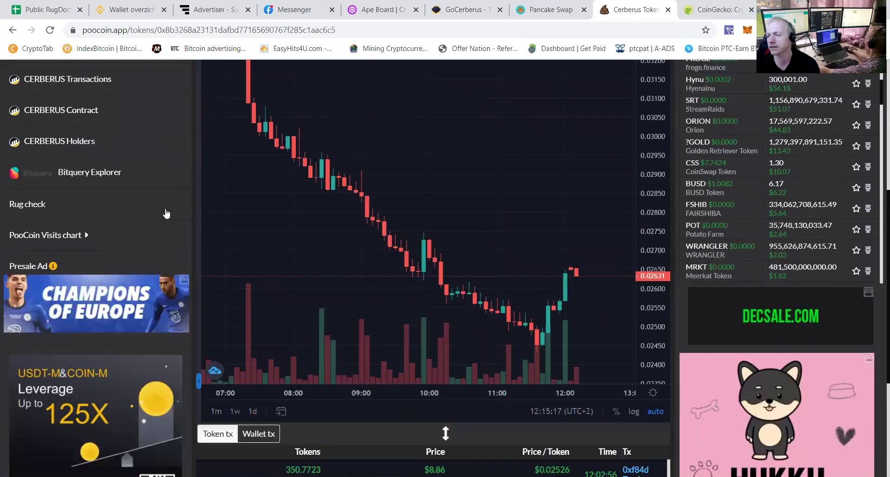
scroll(165, 213, down, 5)
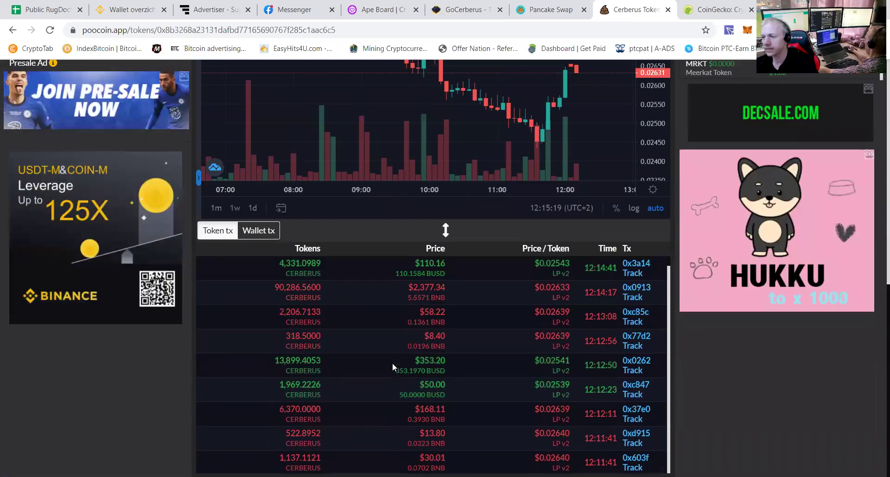
scroll(75, 376, up, 9)
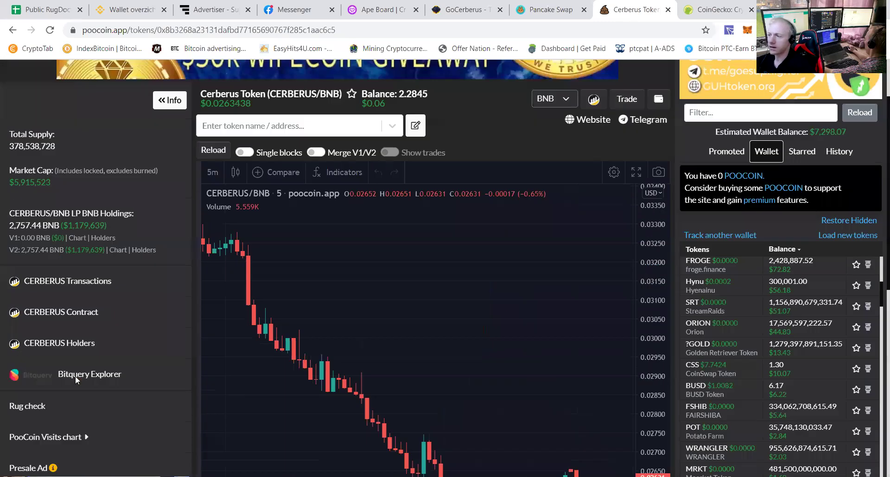
scroll(76, 376, up, 2)
scroll(175, 173, down, 5)
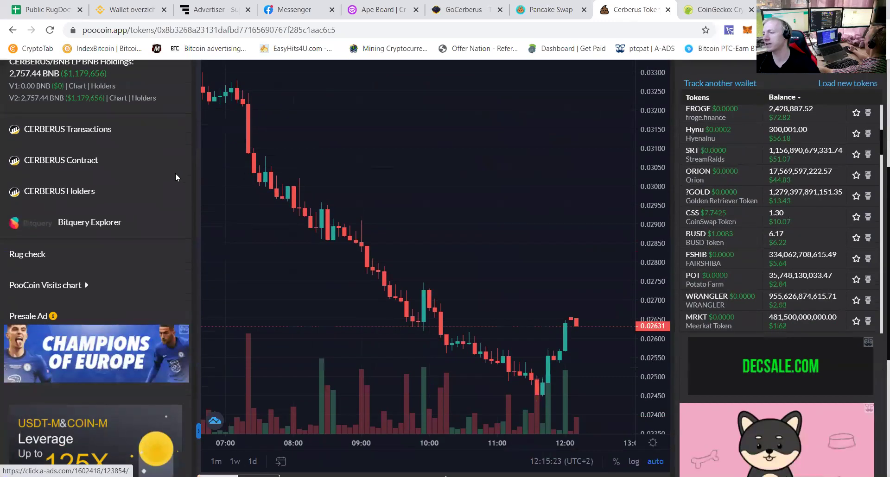
scroll(175, 173, down, 4)
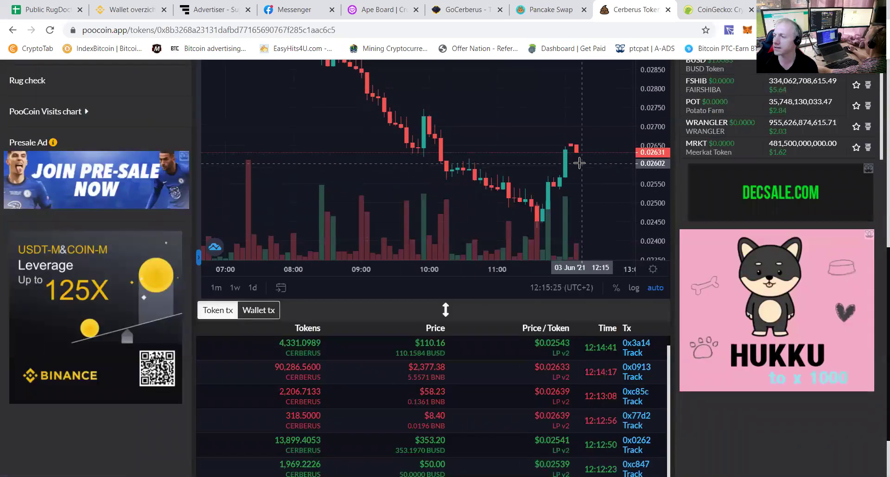
scroll(430, 162, down, 2)
scroll(431, 161, down, 2)
scroll(170, 255, up, 4)
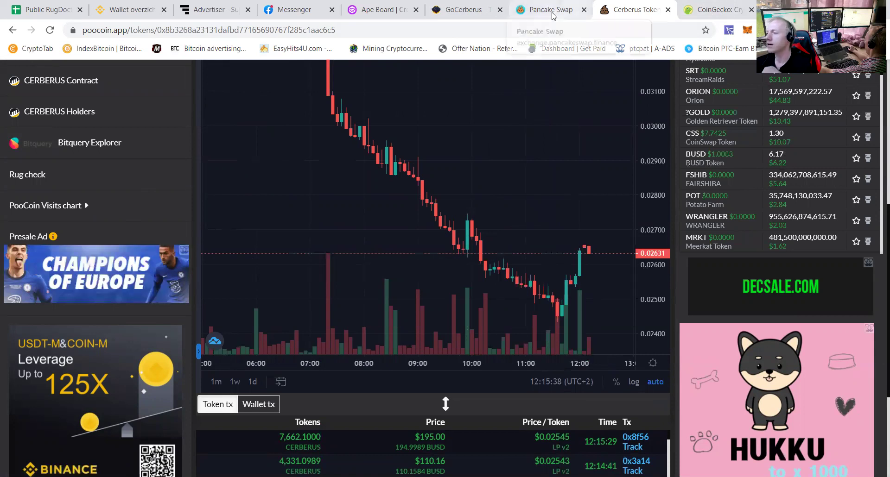
scroll(257, 349, down, 3)
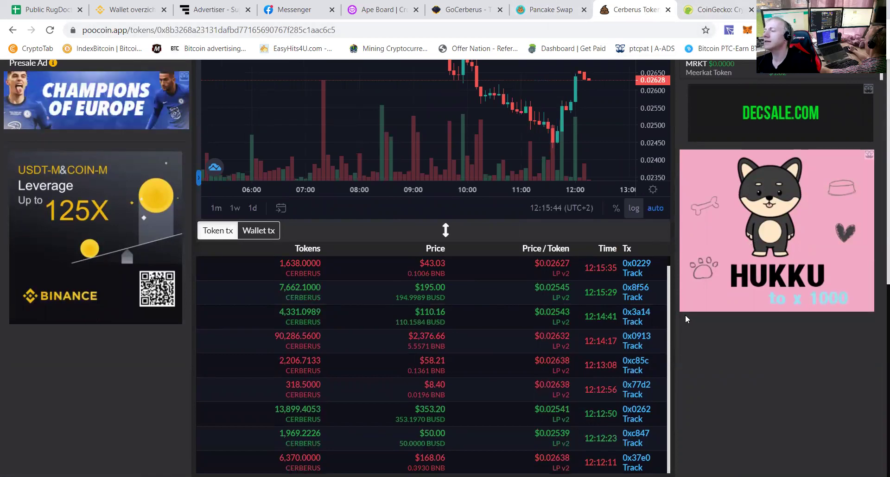
scroll(685, 315, up, 6)
scroll(685, 313, up, 3)
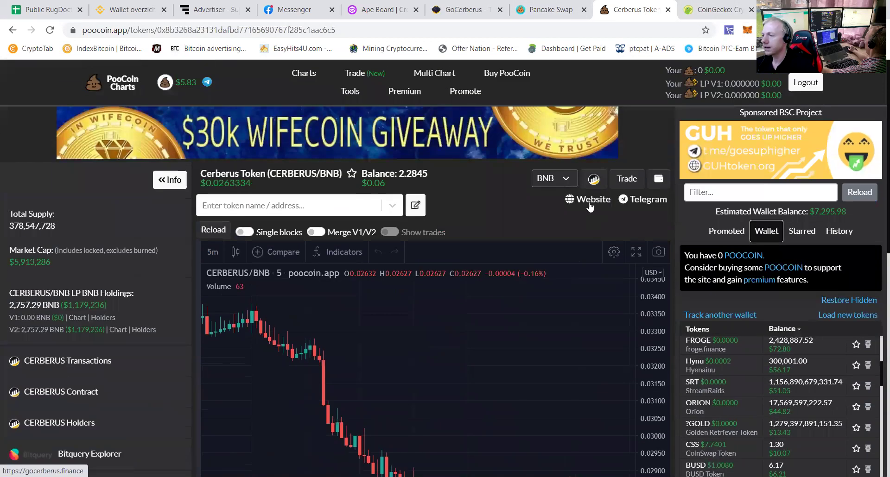
Open the trade form for exchanging BNB for CERBERUS.
click(619, 180)
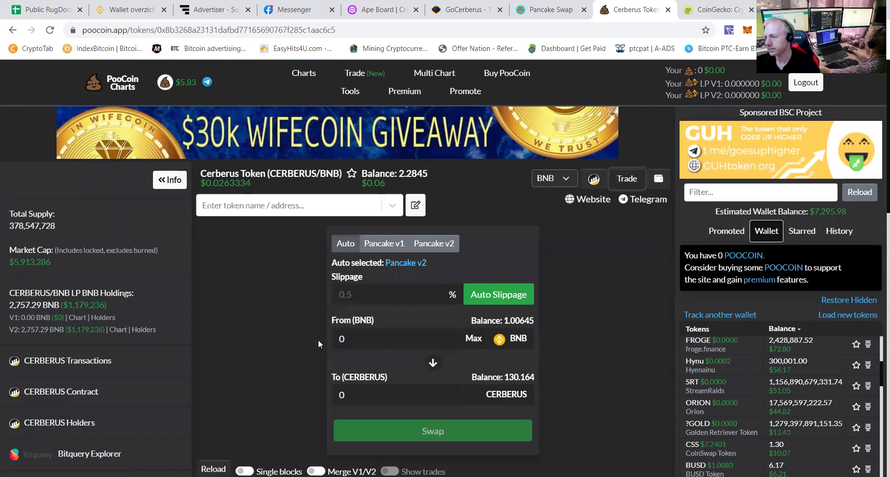
click(369, 339)
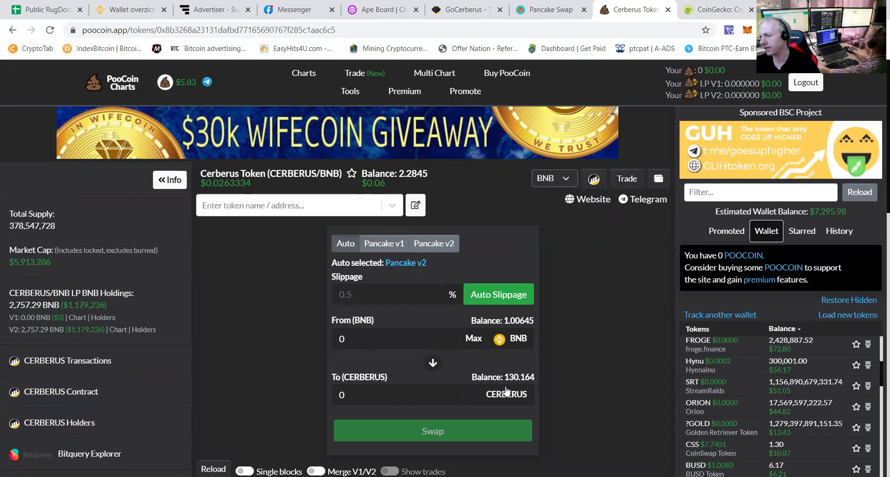
click(517, 399)
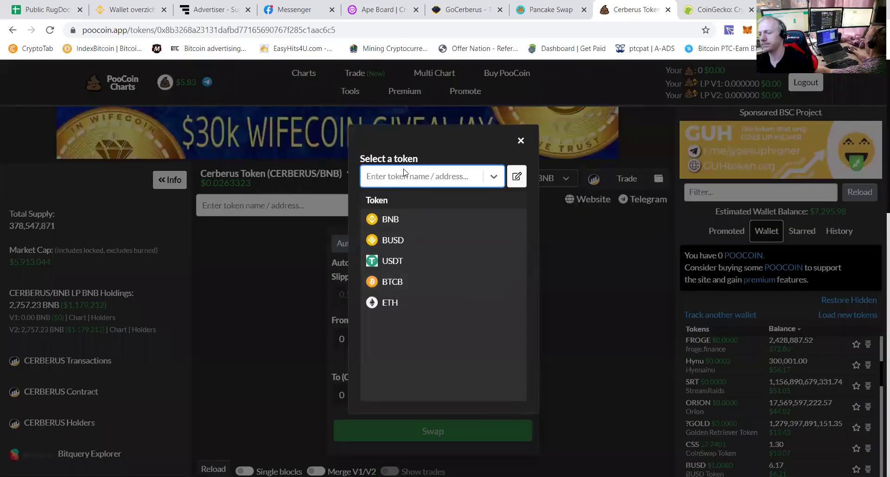
text(us)
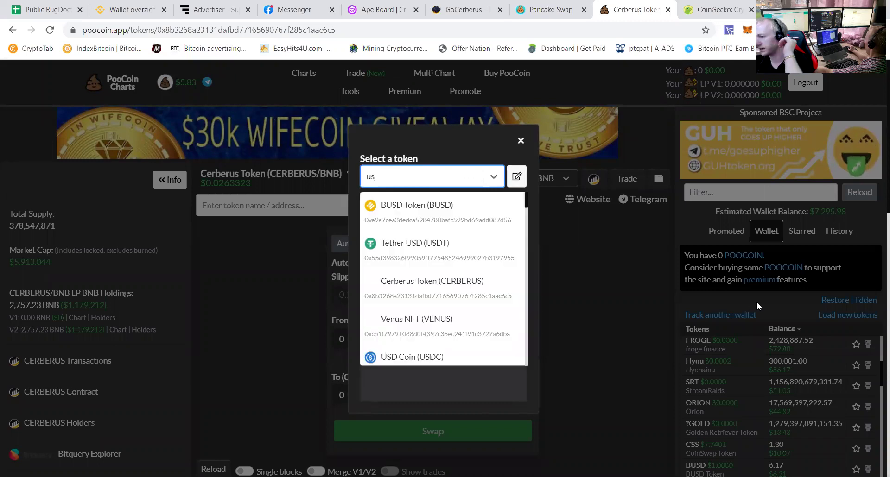
click(758, 299)
scroll(745, 396, down, 3)
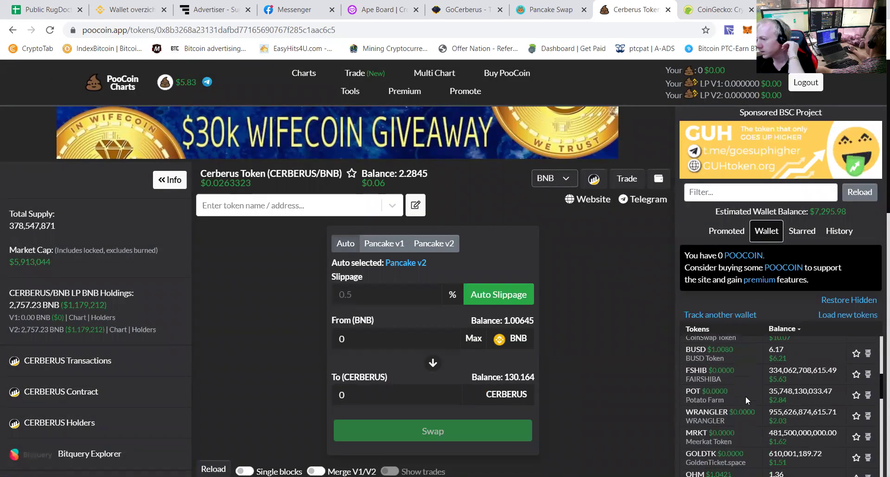
scroll(745, 396, down, 1)
scroll(745, 396, up, 5)
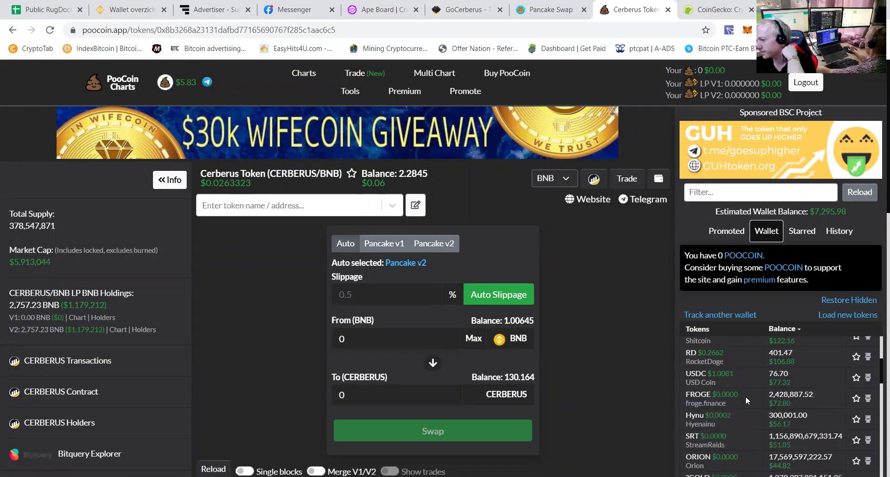
Try to swap 0.62 BNB for CERBERUS and apply automatic slippage.
click(389, 335)
text(.)
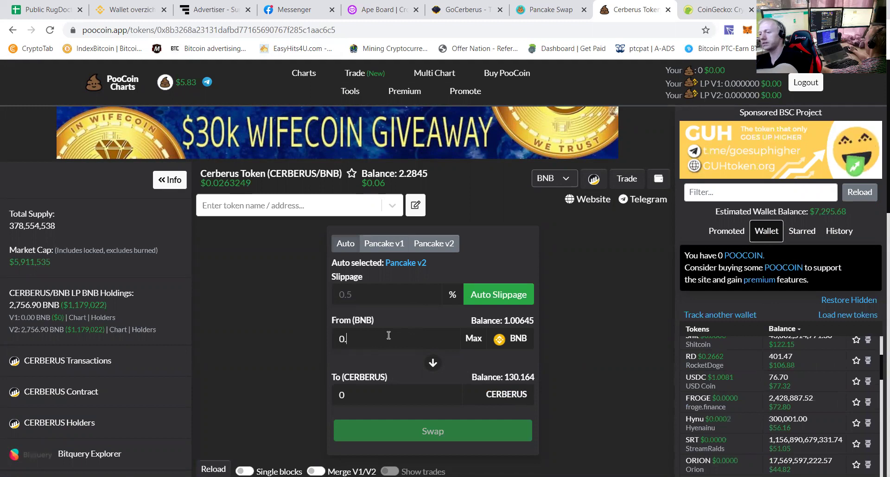
text(6)
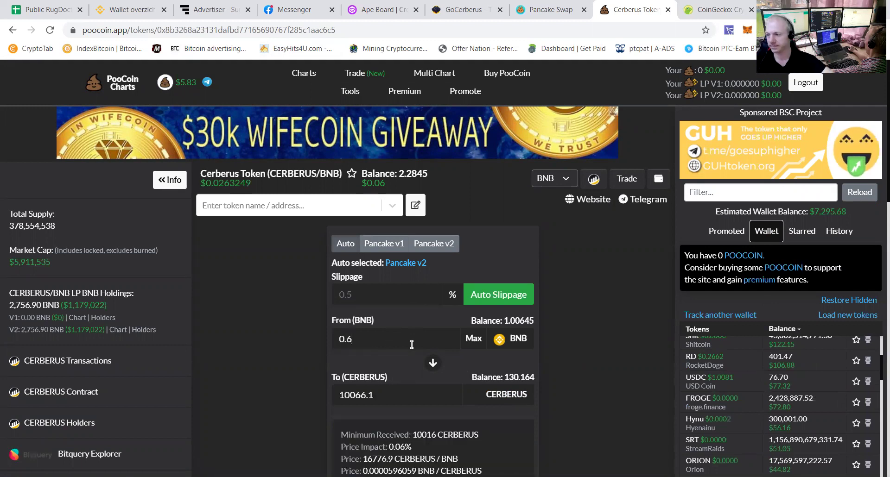
scroll(399, 357, down, 2)
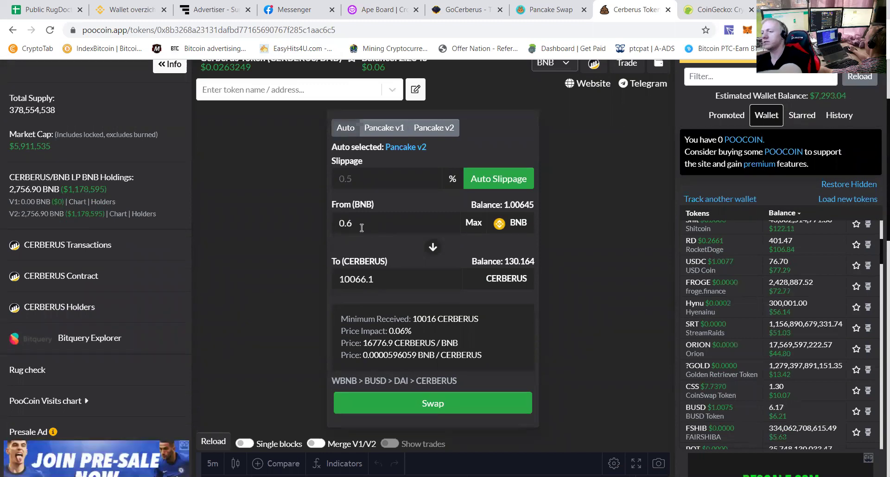
text(5)
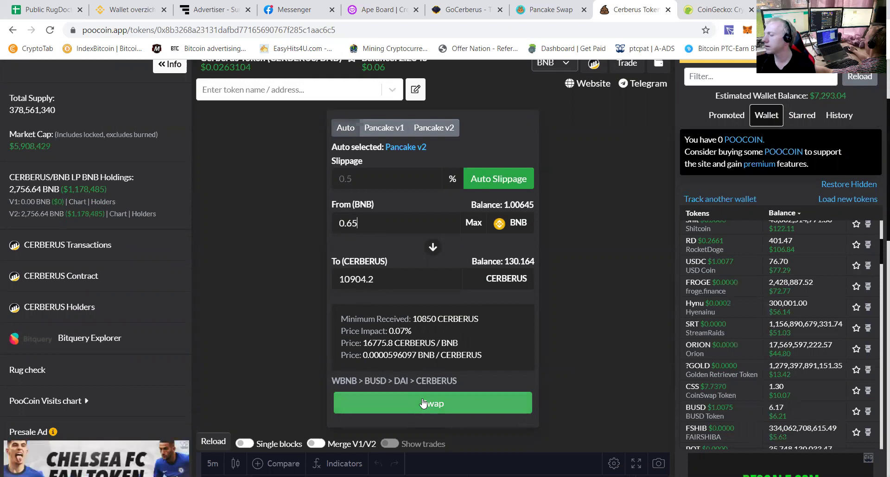
key(BackSpace)
text(2)
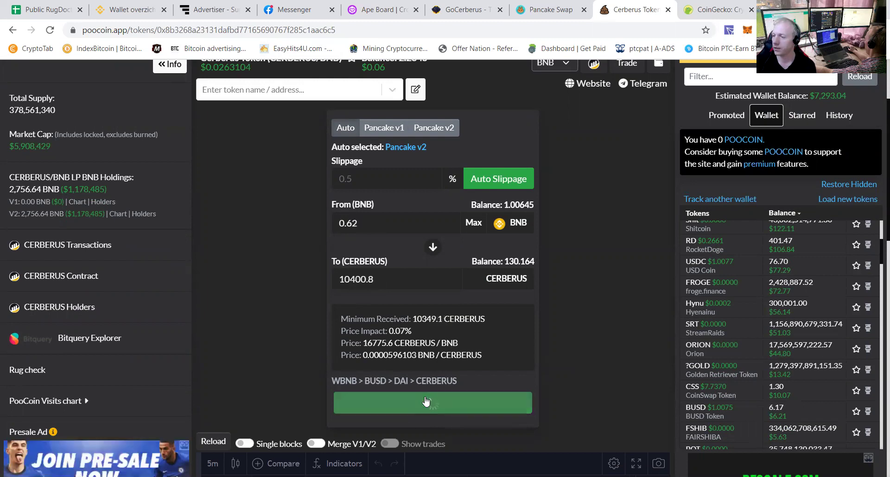
click(425, 397)
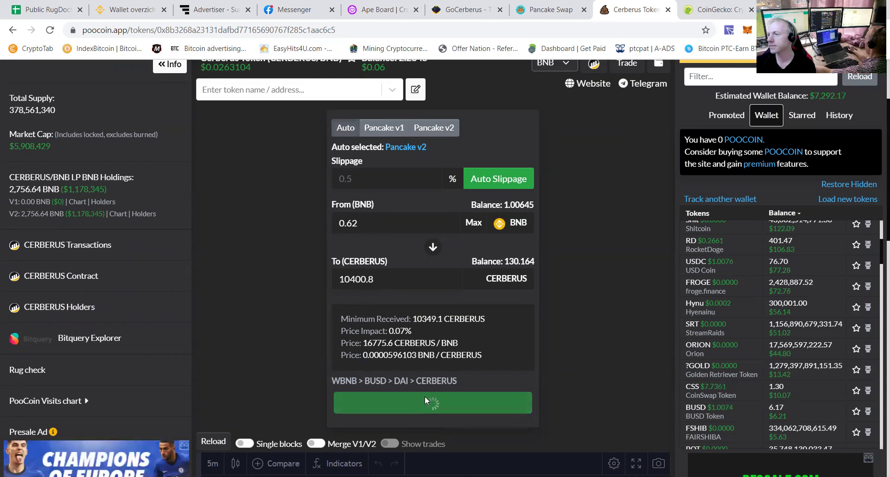
click(471, 179)
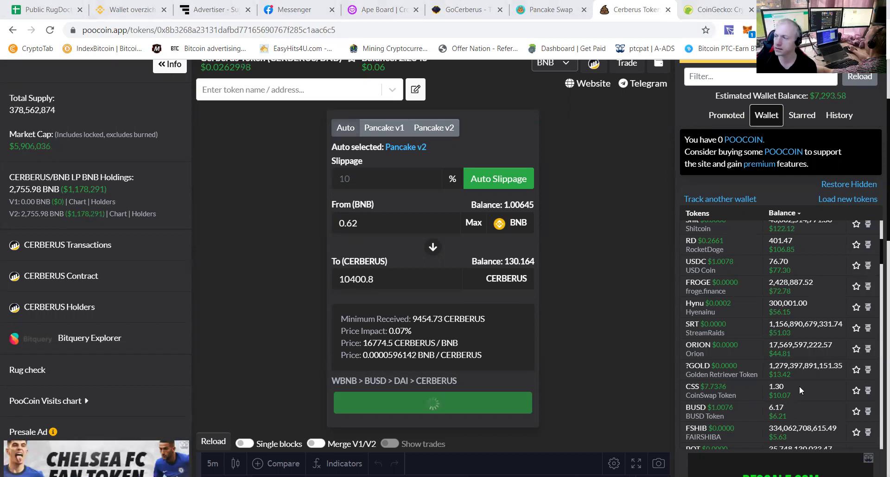
Switch to PancakeSwap and set the exchange's slippage tolerance to 10%.
click(540, 9)
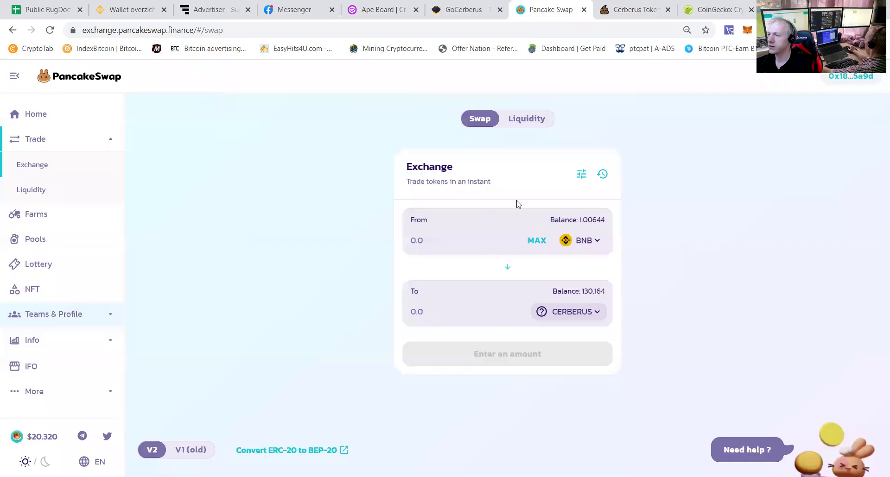
click(581, 174)
click(481, 224)
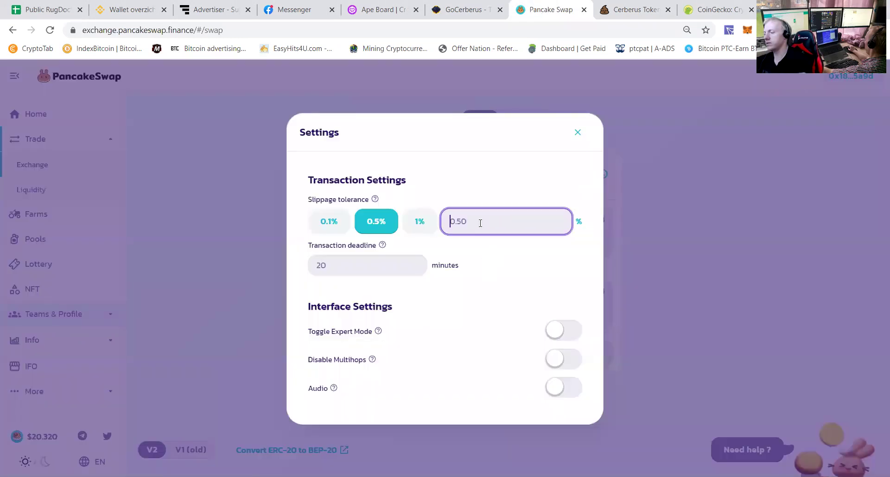
text(10)
click(640, 251)
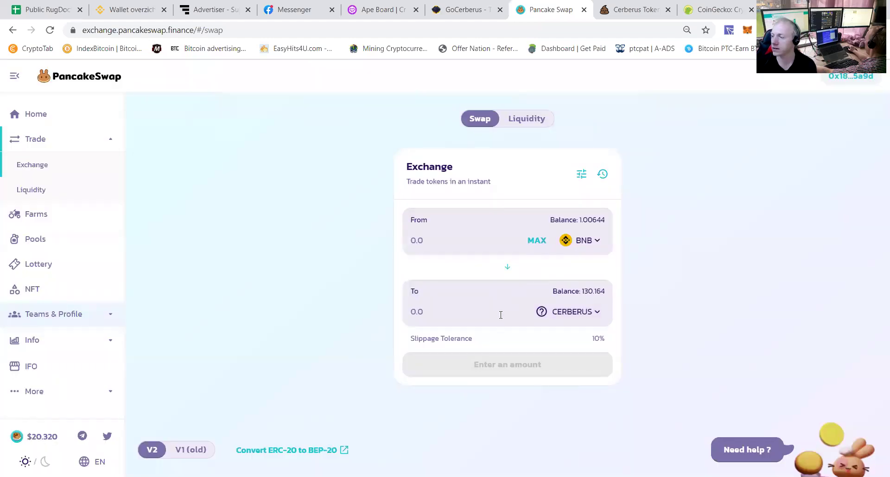
click(449, 238)
text(0.1)
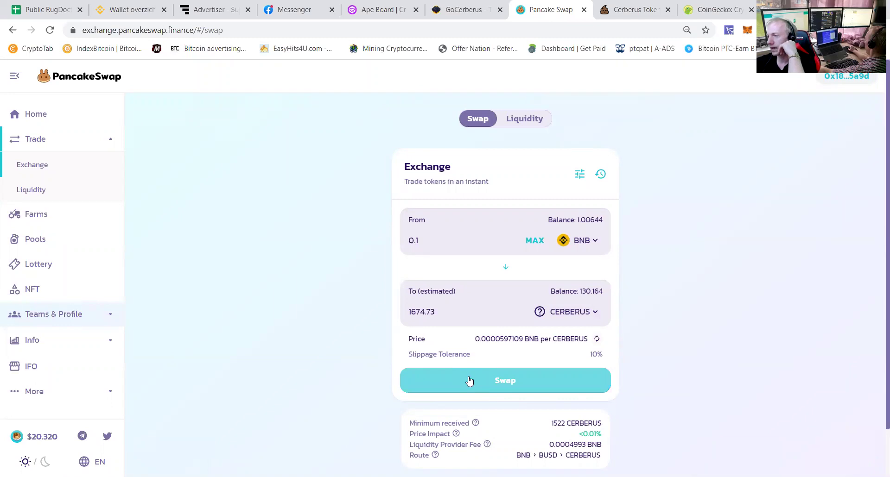
click(469, 380)
click(473, 375)
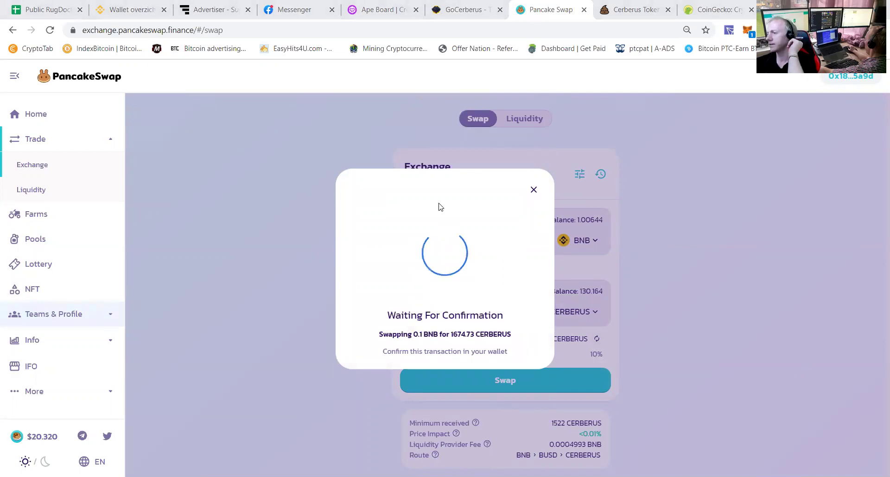
click(531, 192)
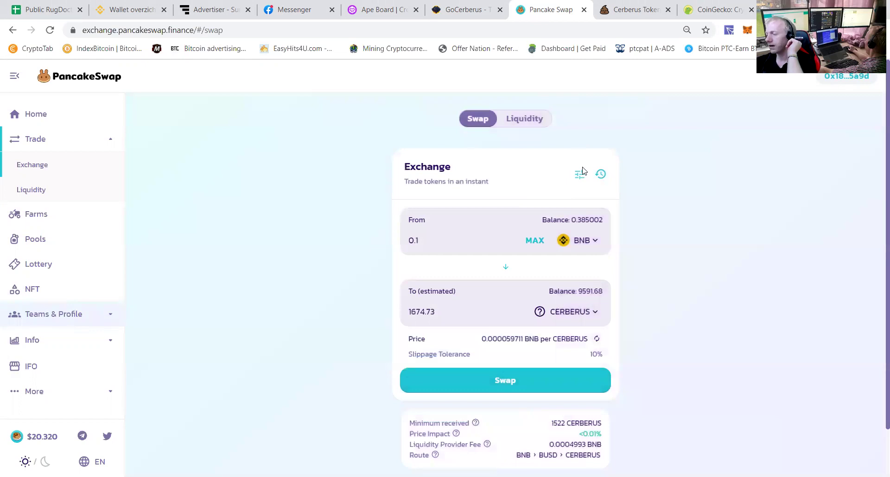
Set the exchange's slippage tolerance to 0.5%.
click(580, 174)
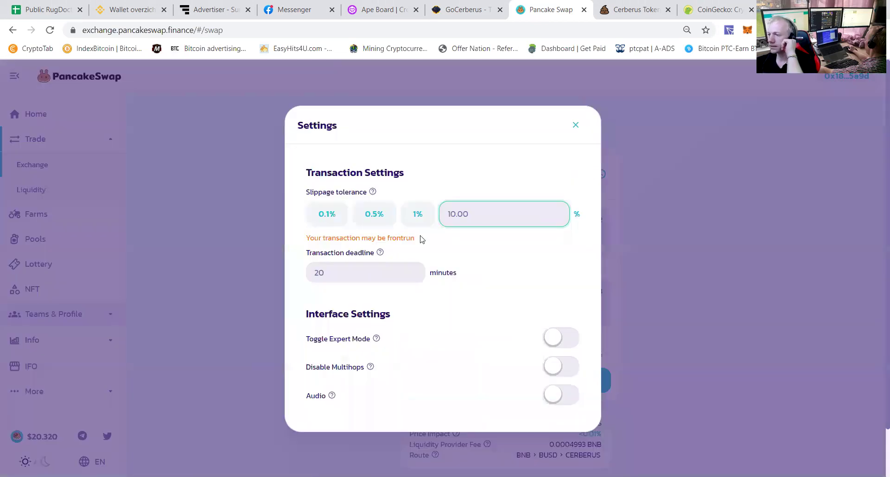
click(374, 214)
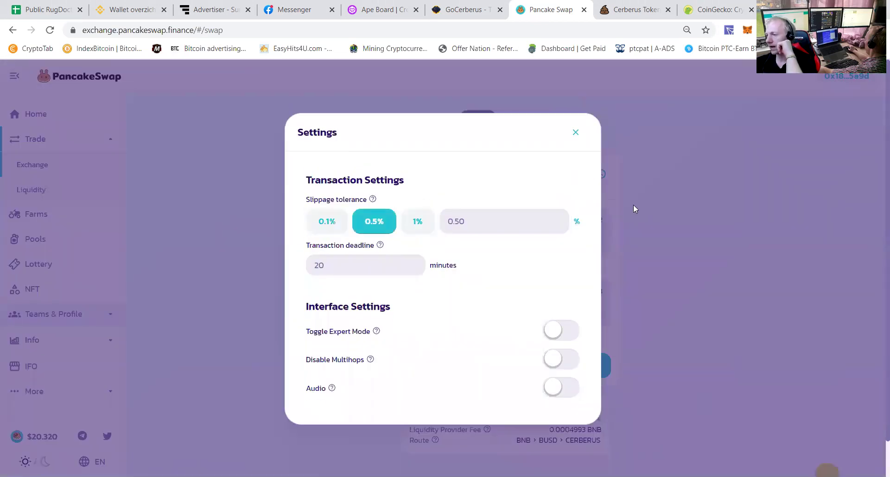
click(575, 133)
Import the Binance Pegged USD Coin (USDC) token and use it as the token to receive in the swap.
click(562, 311)
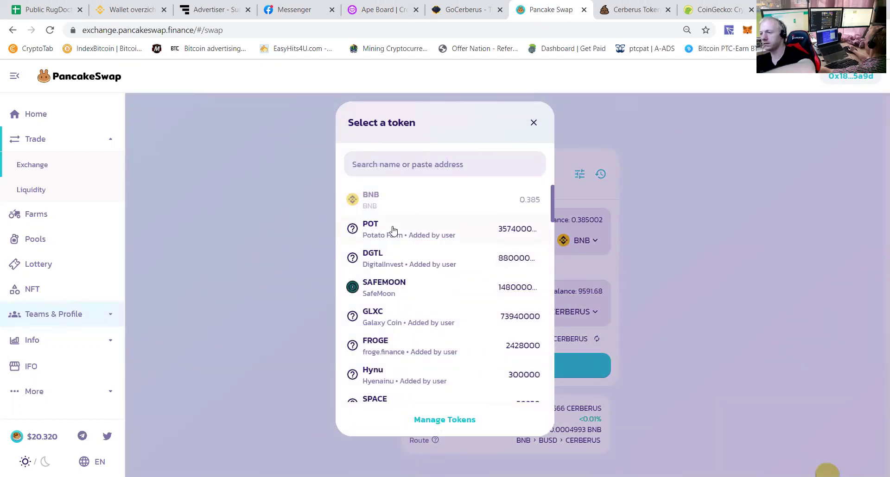
click(402, 174)
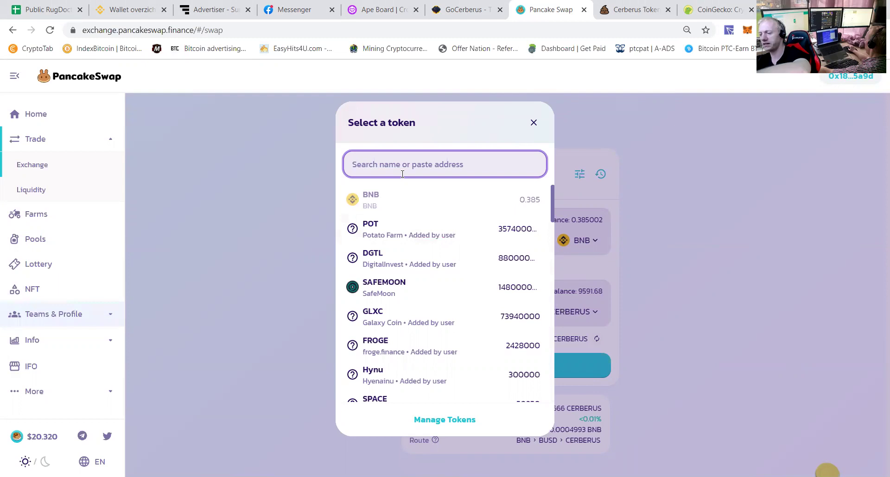
text(usdc)
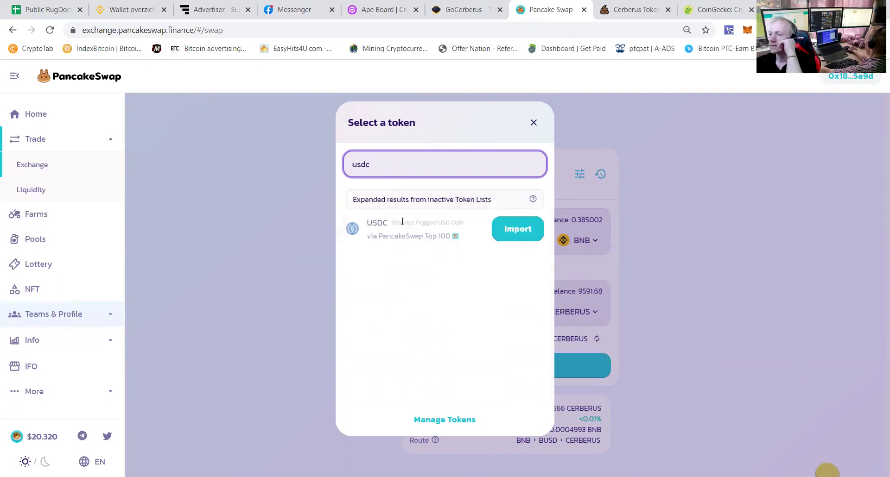
click(503, 228)
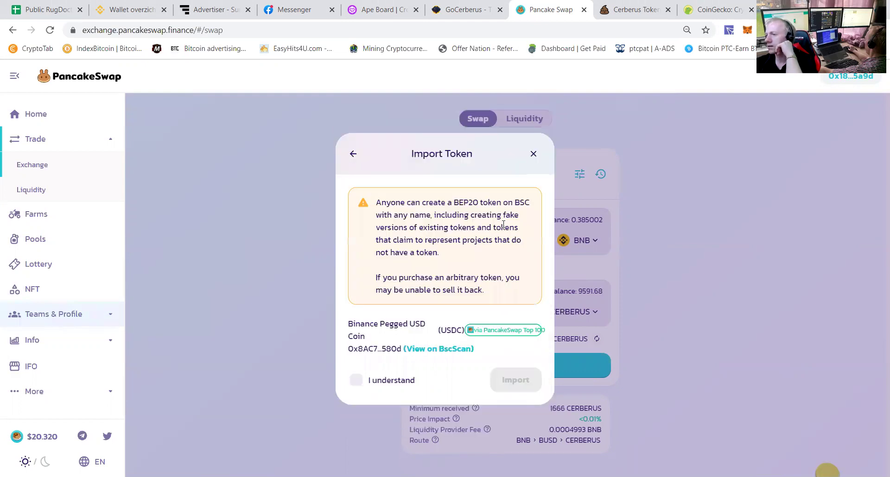
click(355, 381)
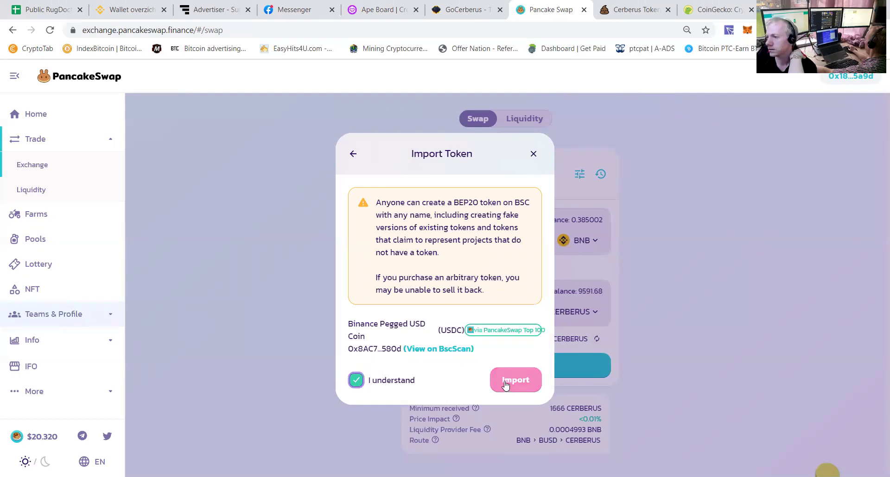
click(513, 379)
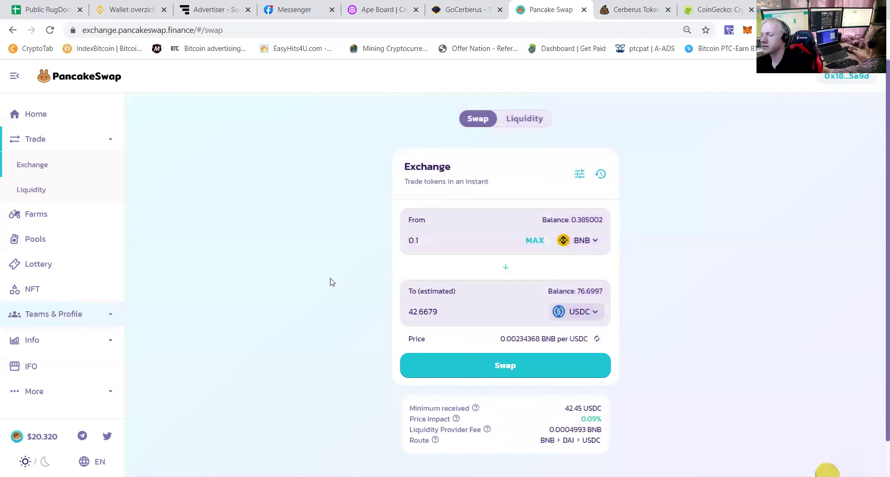
Swap 0.36 BNB for USDC and request adding USDC to MetaMask before closing the transaction notice.
double_click(428, 243)
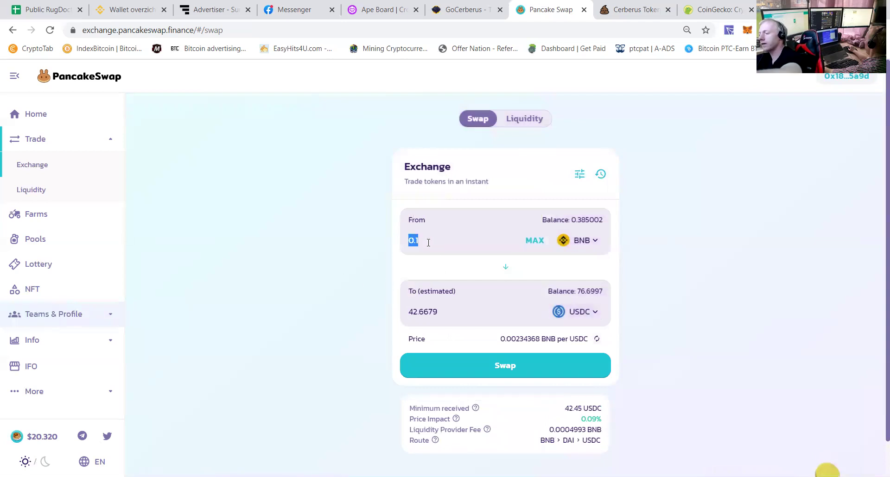
text(0.3)
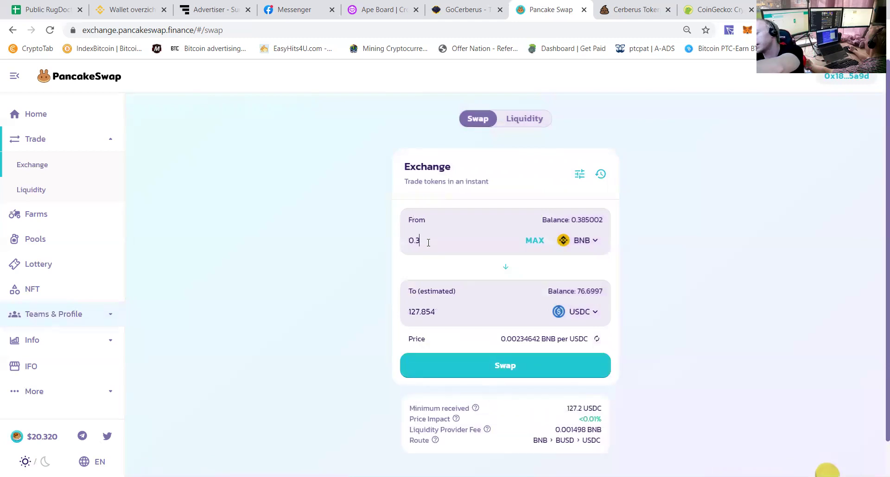
text(5)
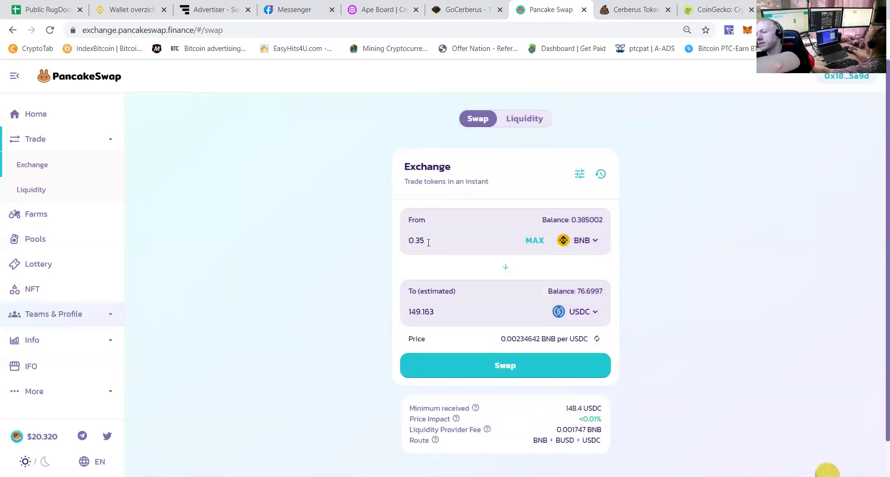
key(BackSpace)
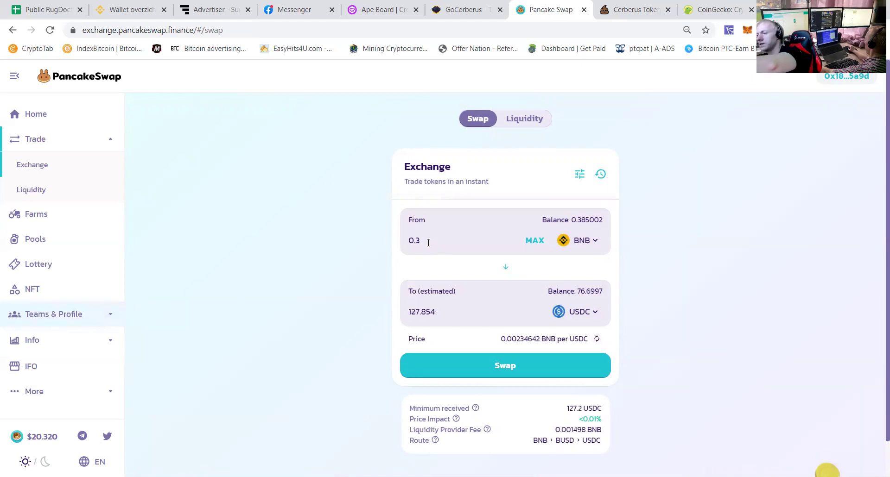
text(6)
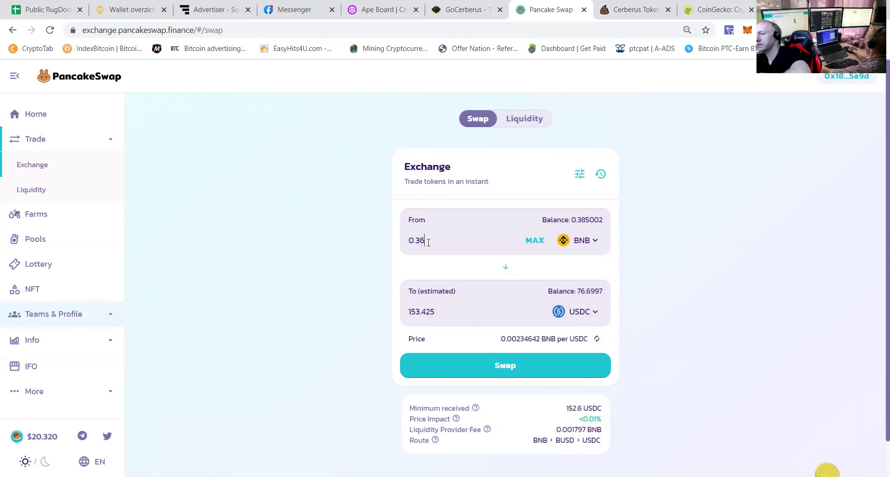
click(481, 376)
click(461, 371)
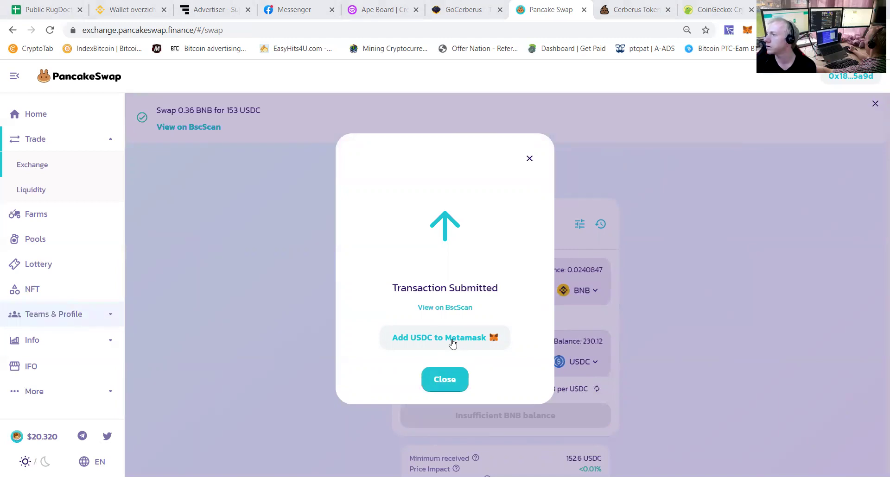
click(453, 343)
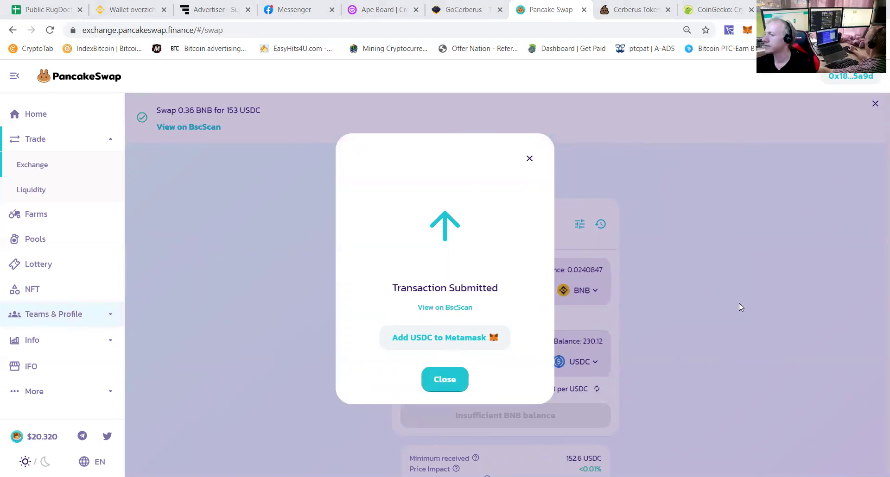
click(530, 160)
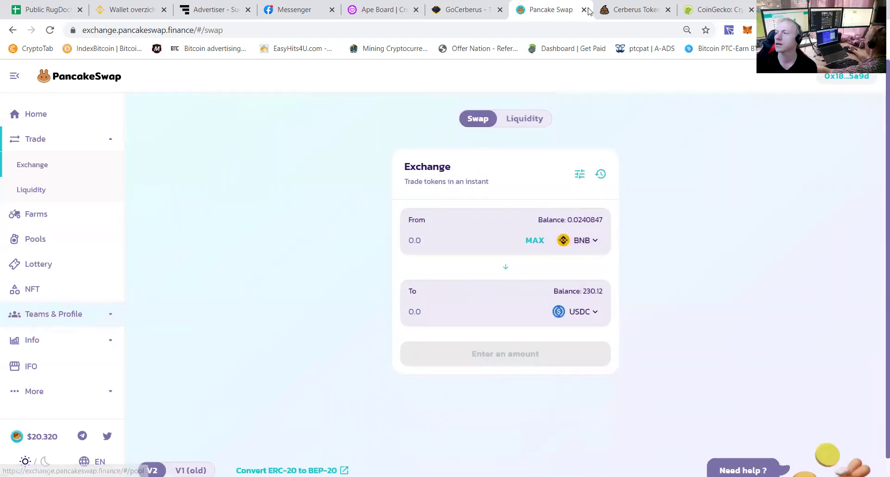
Switch to the GoCerberus Underworld page and collapse the details of the CERBERUS-USDC LP farm.
click(444, 8)
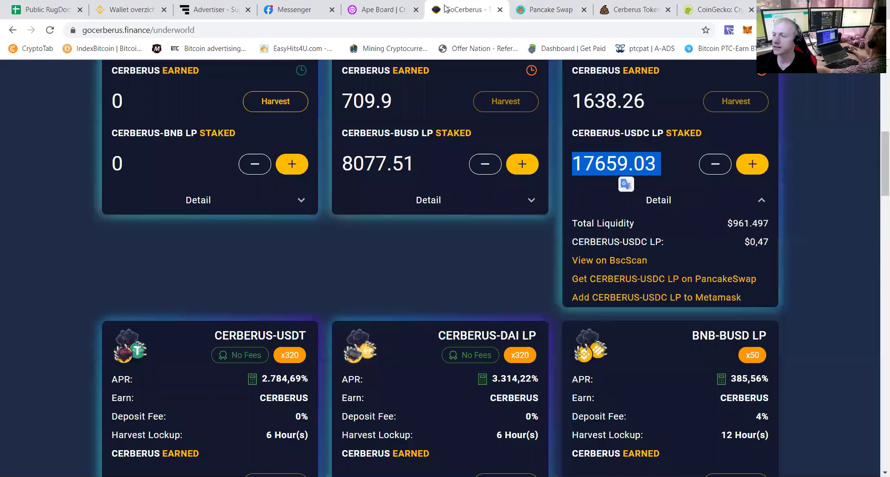
click(775, 221)
scroll(786, 243, up, 5)
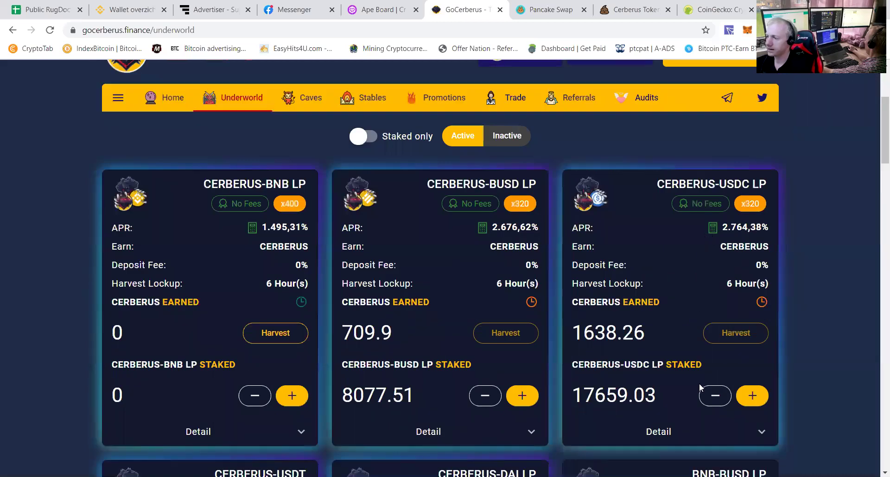
click(751, 394)
click(546, 258)
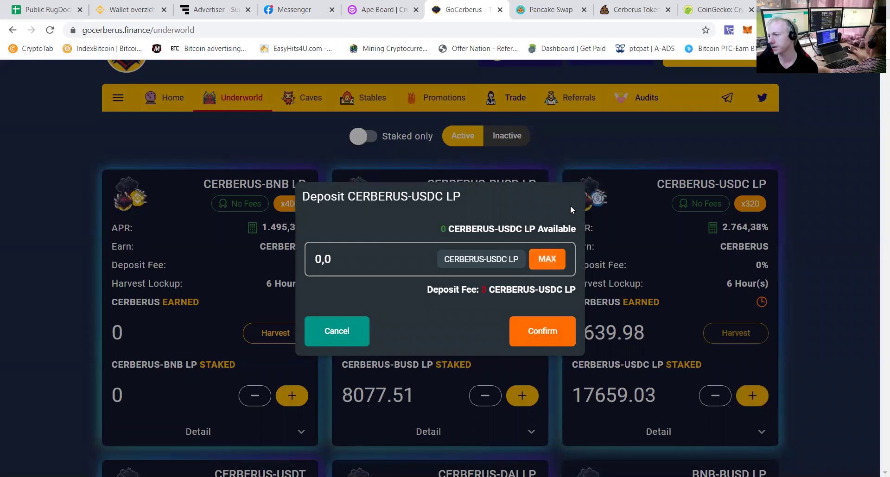
click(338, 330)
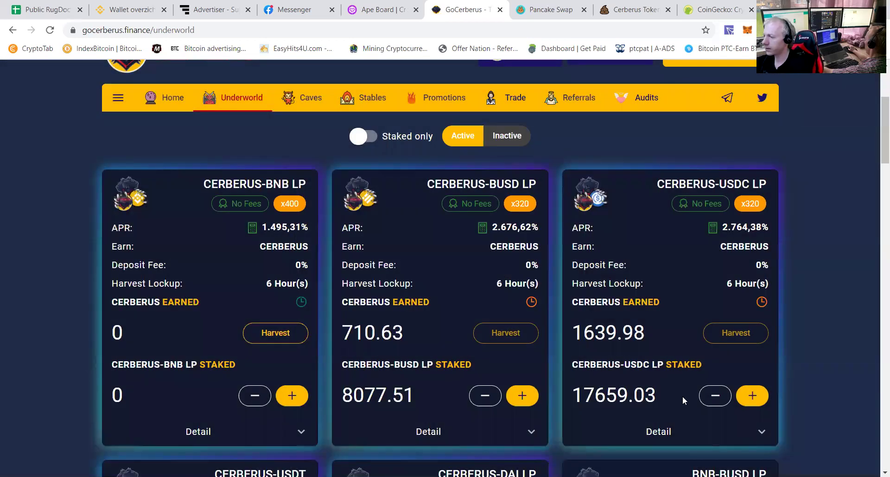
Open PancakeSwap's add-liquidity form from the CERBERUS-USDC LP farm's details and enter the maximum USDC amount.
scroll(682, 397, down, 3)
click(662, 315)
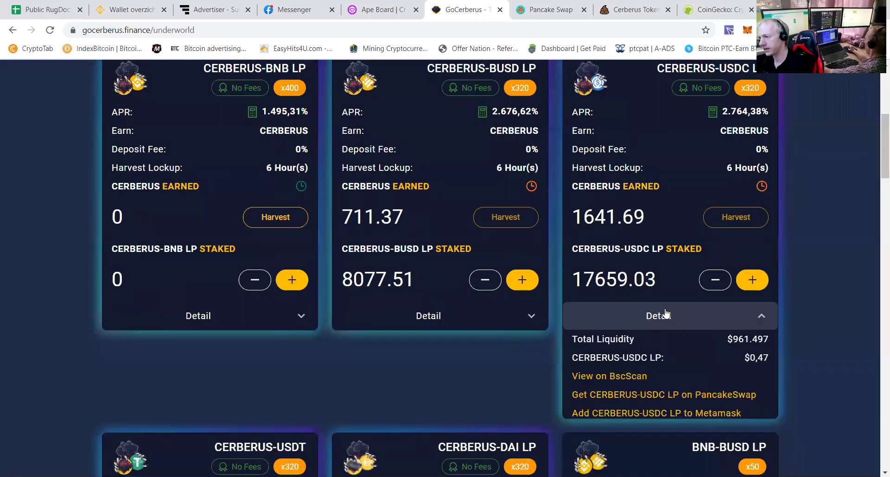
click(611, 396)
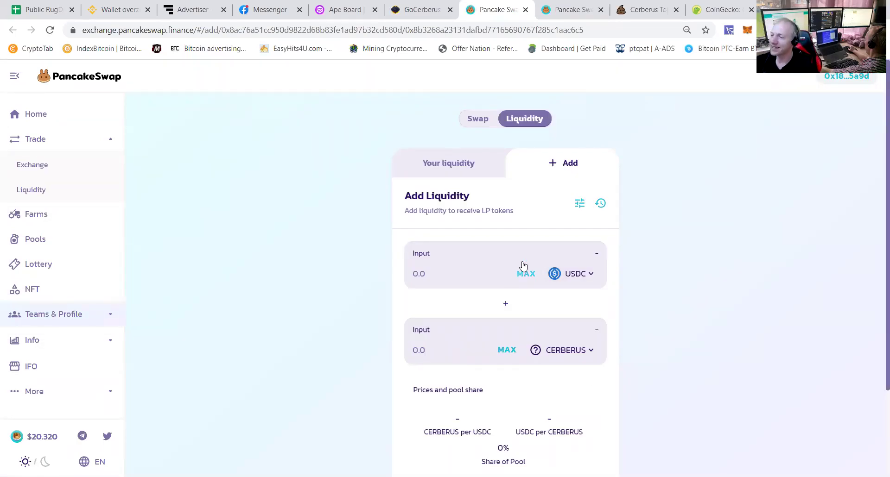
scroll(561, 282, down, 3)
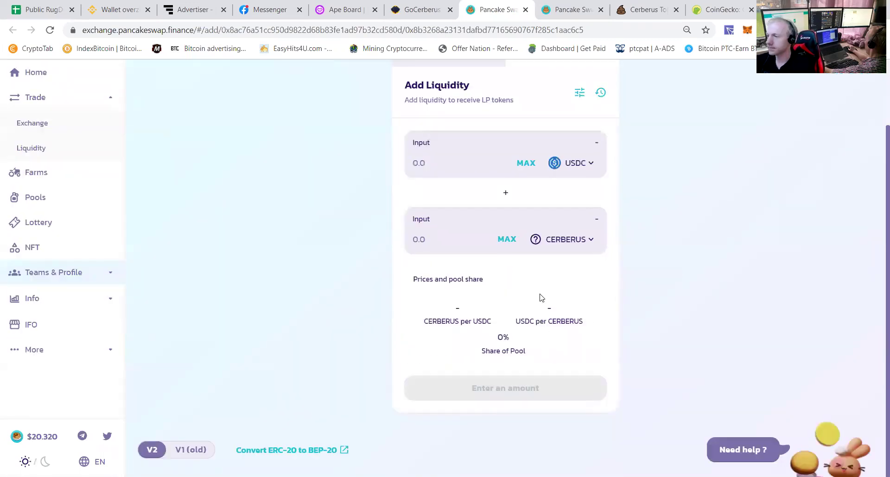
scroll(540, 298, up, 3)
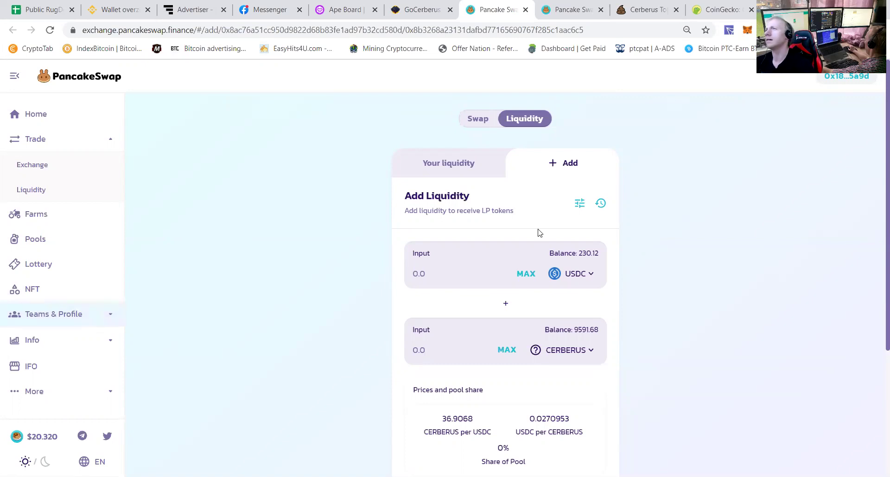
click(526, 273)
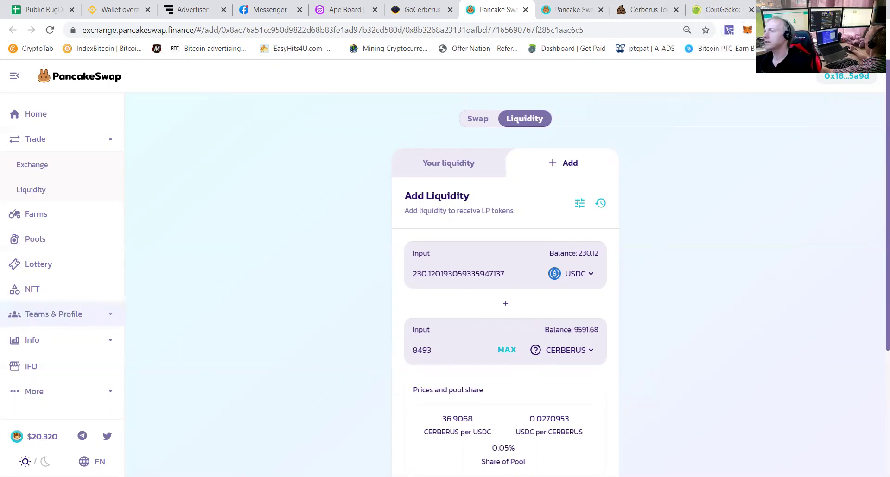
click(754, 15)
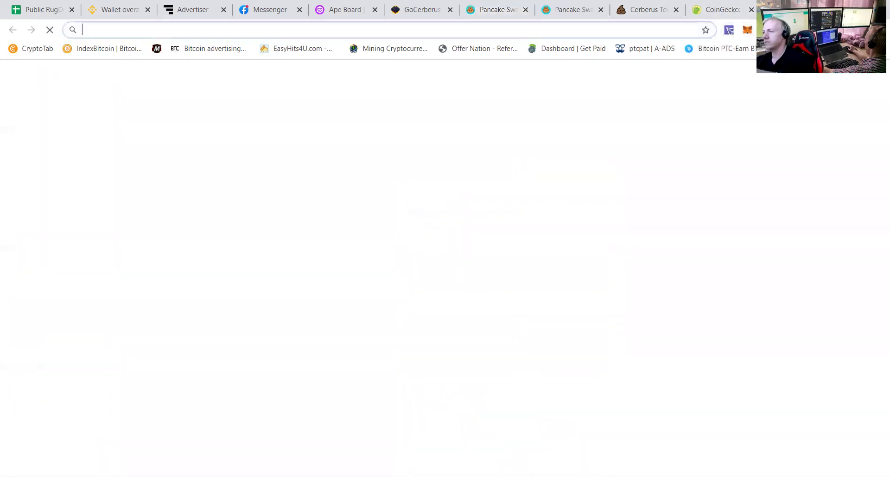
text(m)
key(Escape)
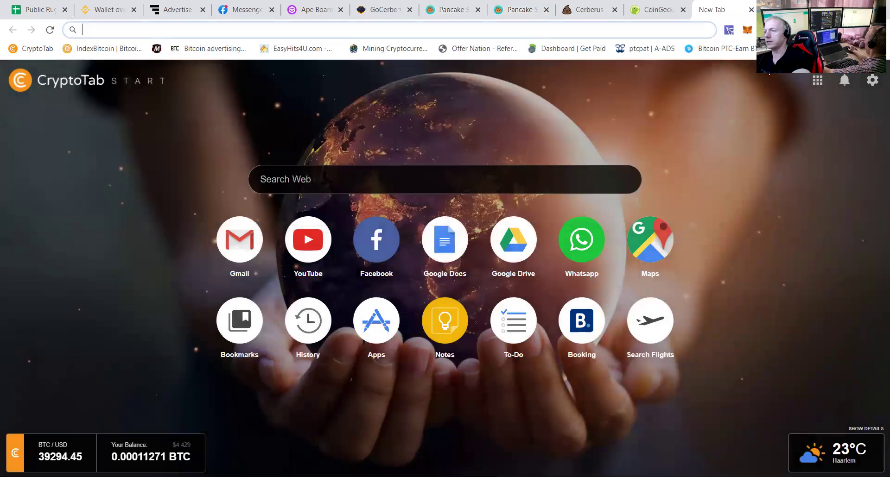
click(576, 12)
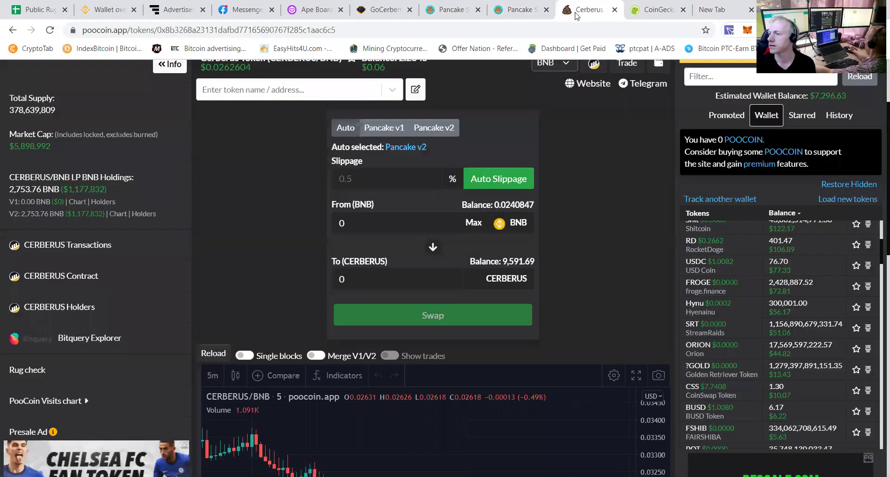
click(509, 12)
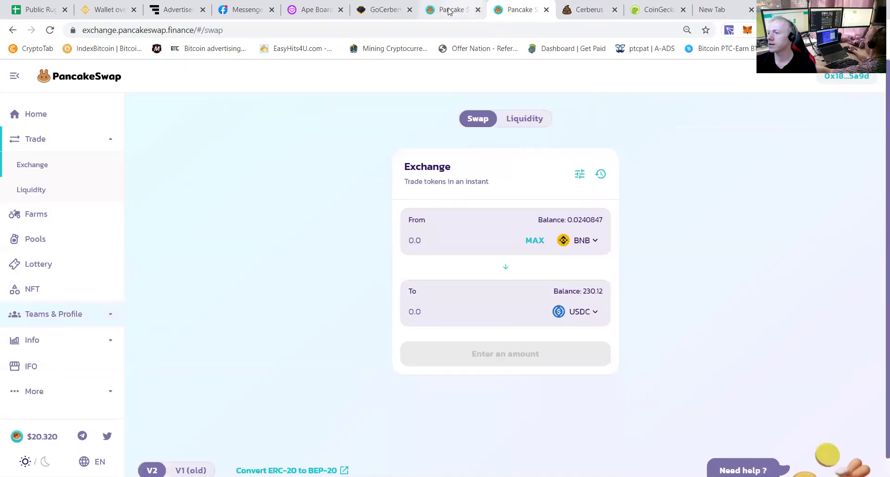
click(448, 10)
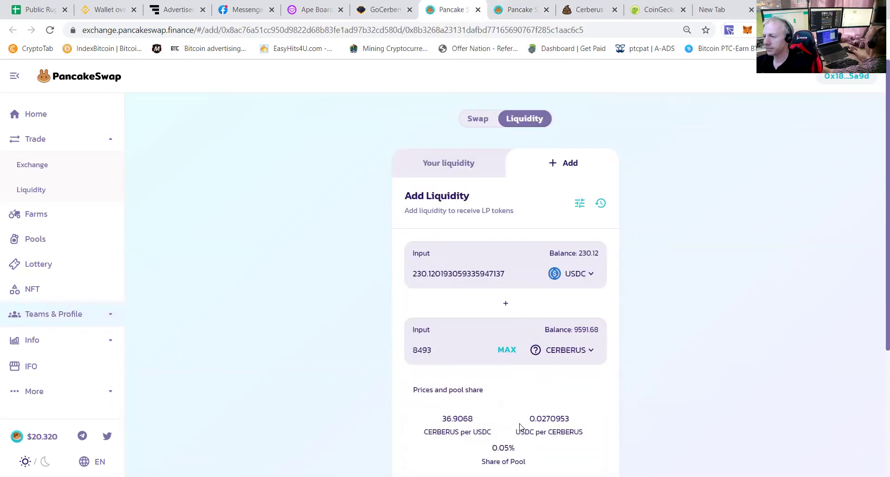
Supply 230.12 USDC and 8493 CERBERUS to the liquidity pool, confirm the transaction and close its notice.
scroll(522, 427, down, 4)
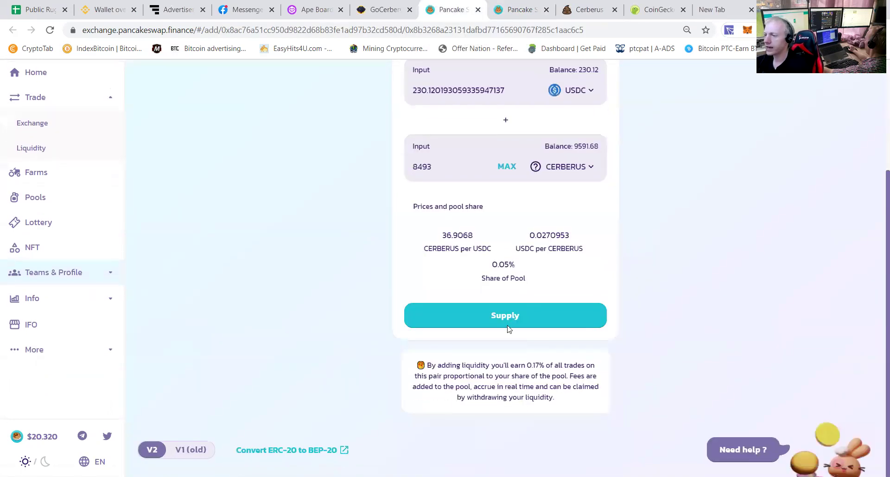
click(473, 325)
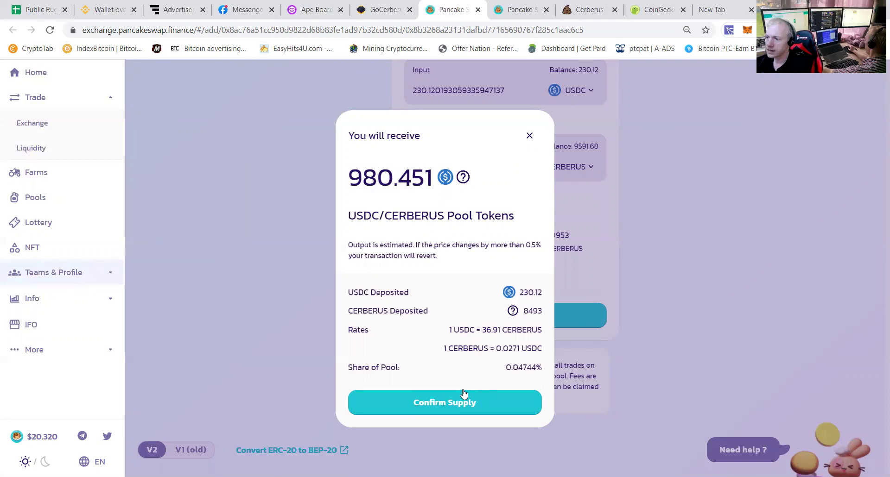
click(499, 400)
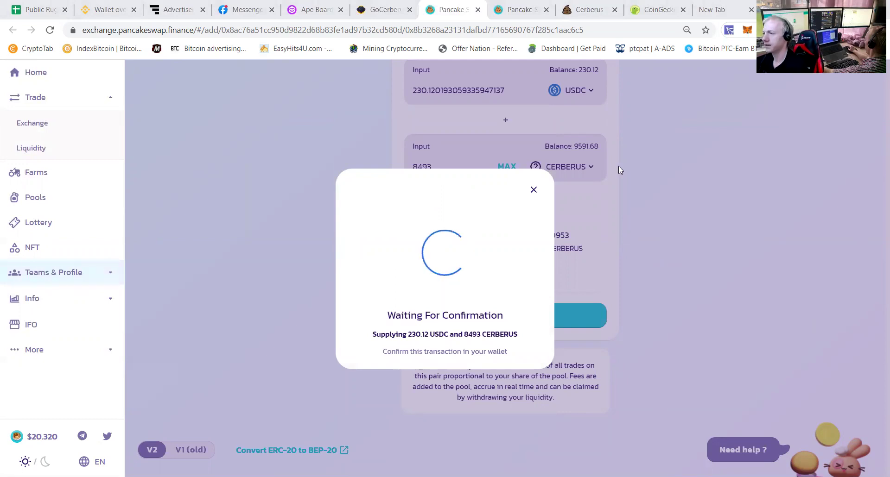
click(452, 384)
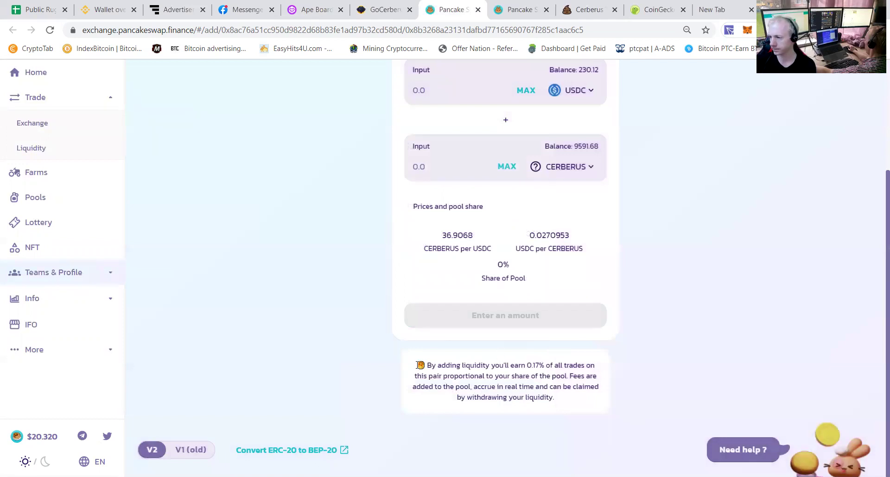
Check the remaining USDC and CERBERUS balances and the USDC-CERBERUS LP tokens in the wallet.
scroll(441, 361, up, 4)
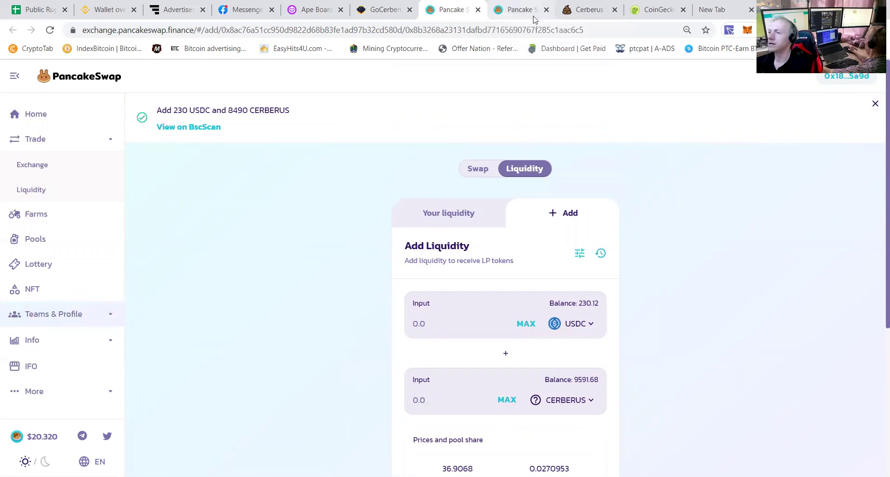
scroll(648, 353, down, 5)
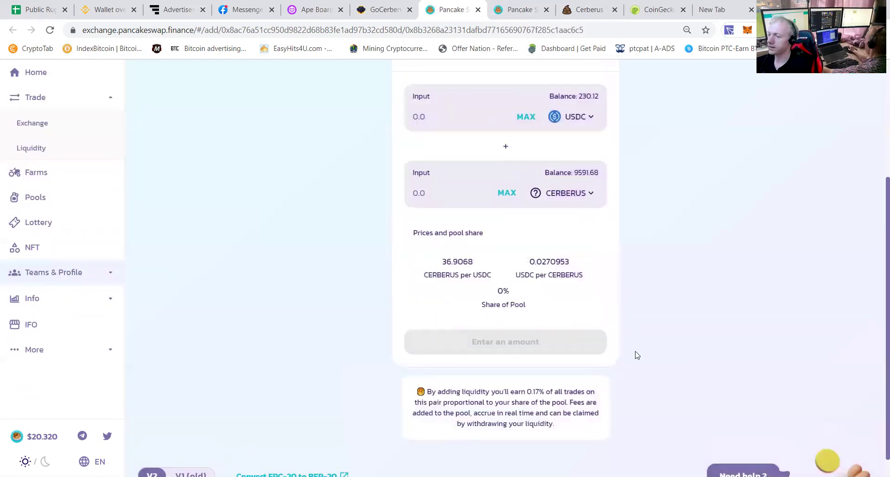
scroll(602, 387, up, 2)
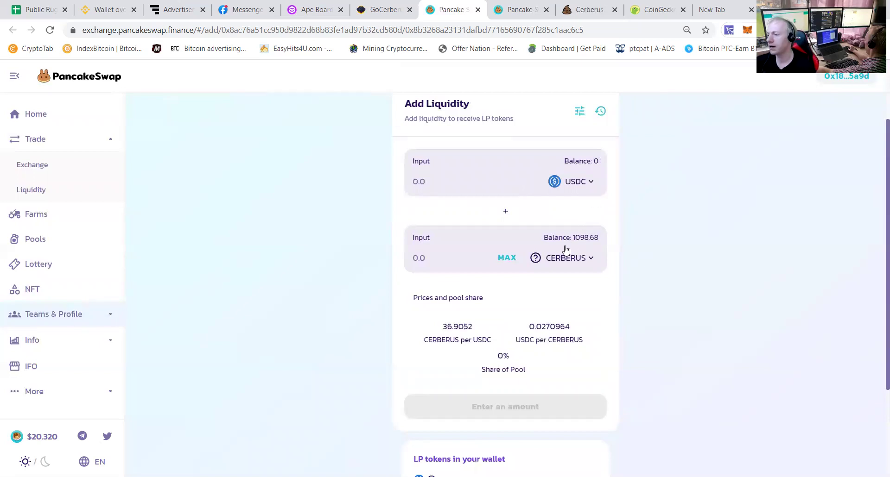
scroll(524, 360, down, 3)
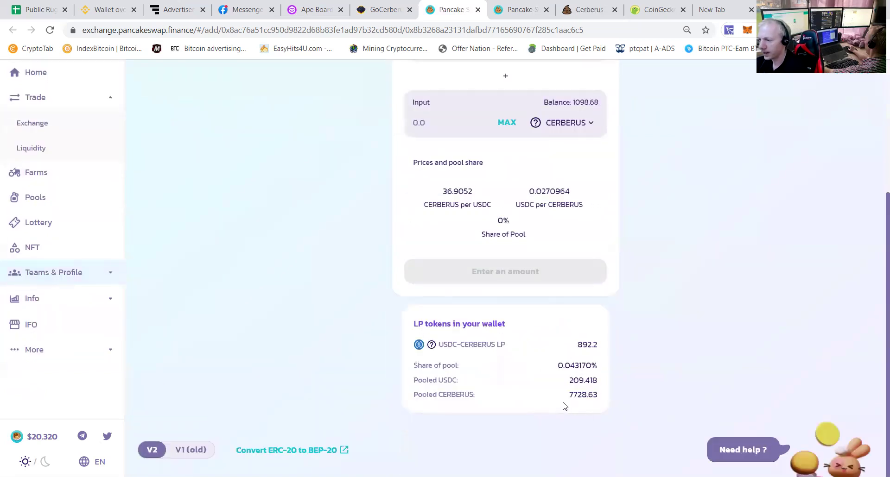
scroll(623, 370, up, 2)
scroll(623, 381, down, 2)
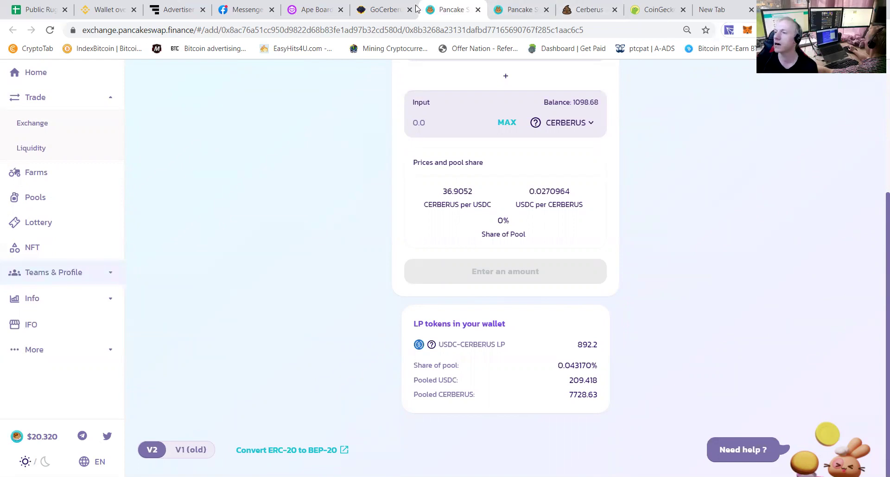
Switch to the GoCerberus Underworld page and deposit the maximum available CERBERUS-USDC LP tokens into the CERBERUS-USDC LP farm.
click(388, 11)
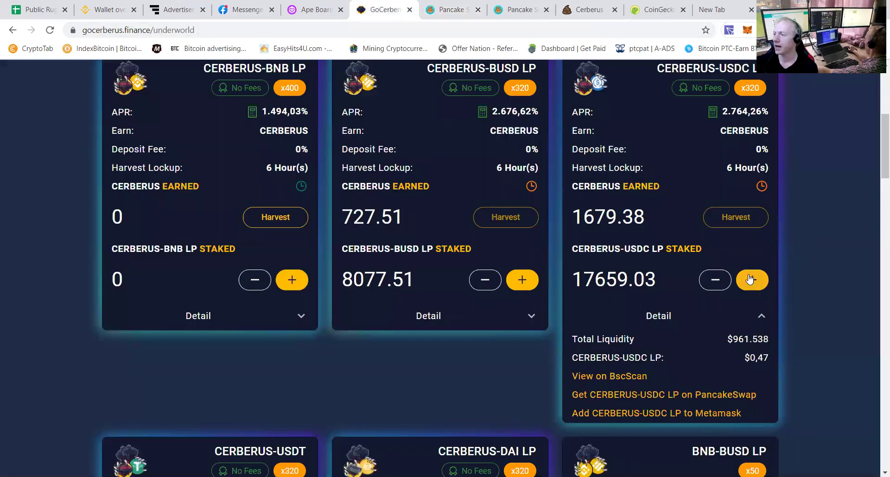
click(750, 277)
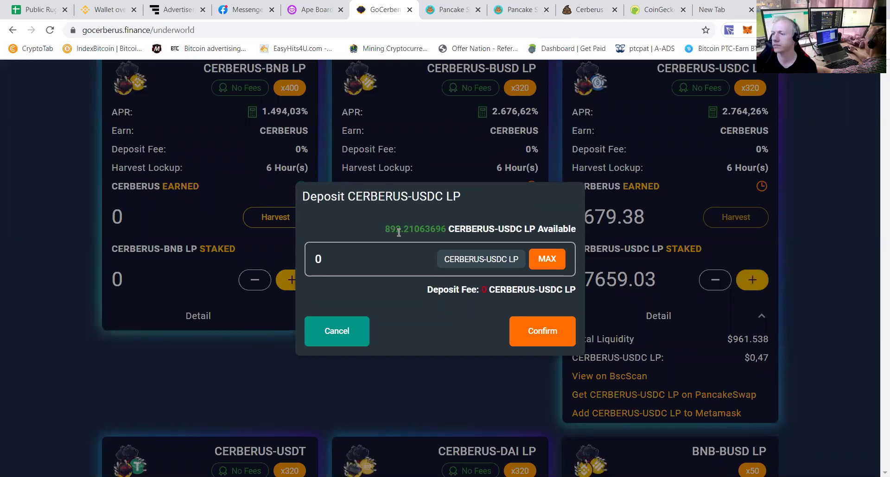
click(556, 262)
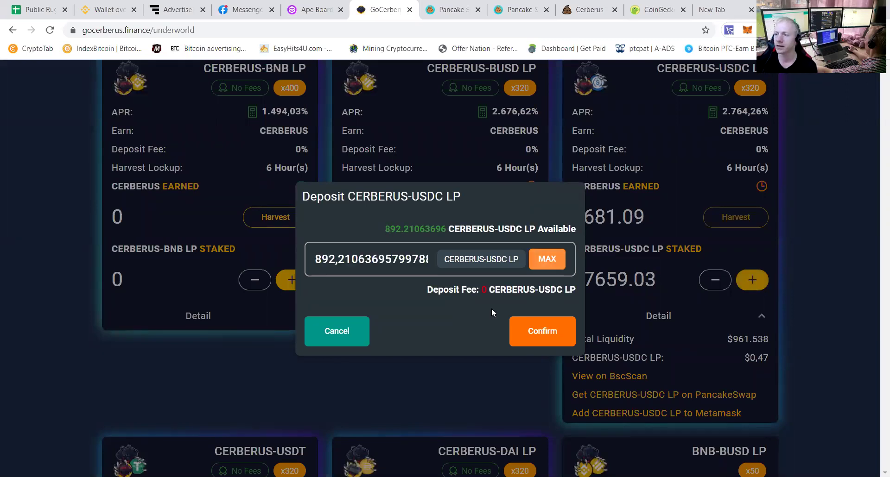
click(533, 334)
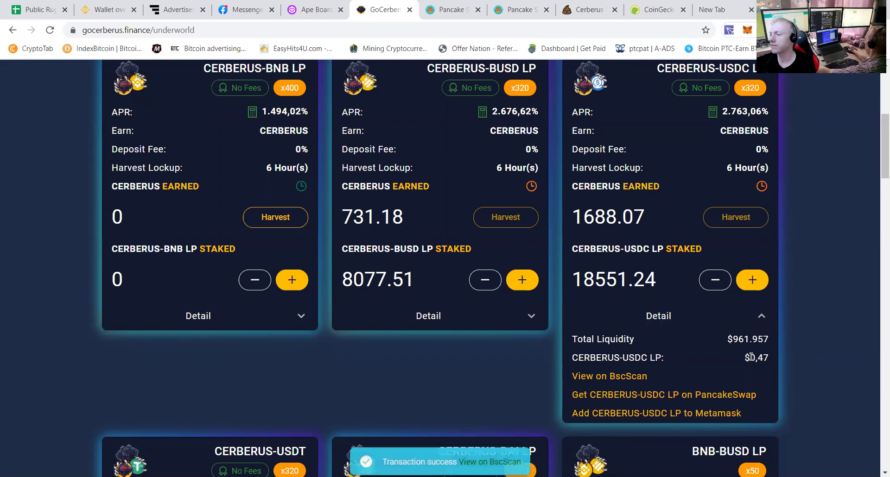
Switch to PooCoin and examine the CERBERUS/BNB price chart and the list of recent token transactions.
click(572, 10)
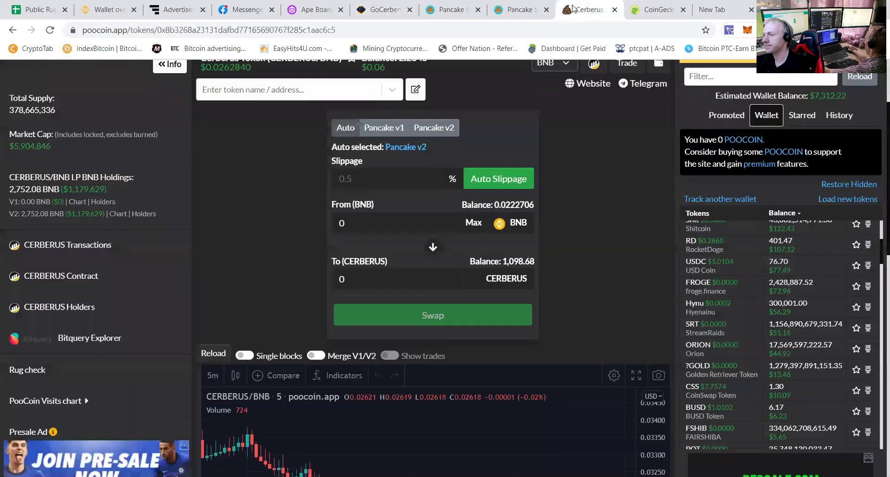
scroll(308, 255, down, 7)
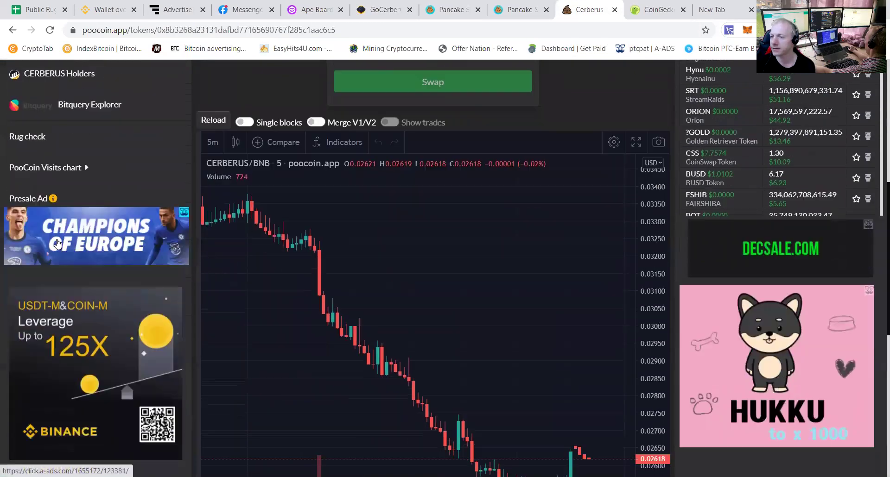
scroll(101, 164, down, 5)
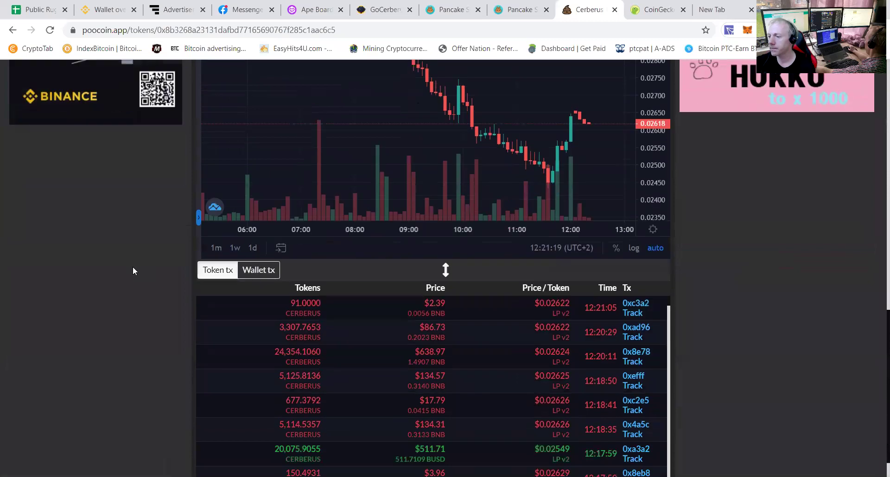
scroll(451, 308, down, 5)
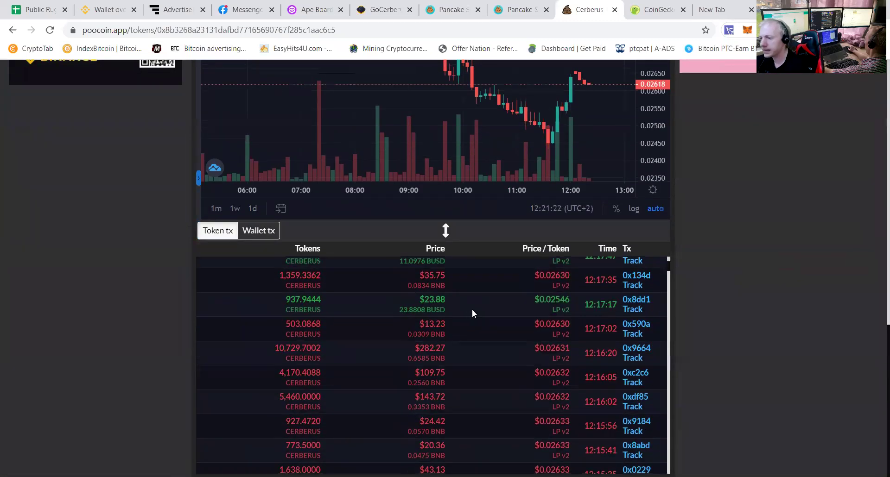
scroll(468, 326, up, 3)
scroll(463, 332, down, 3)
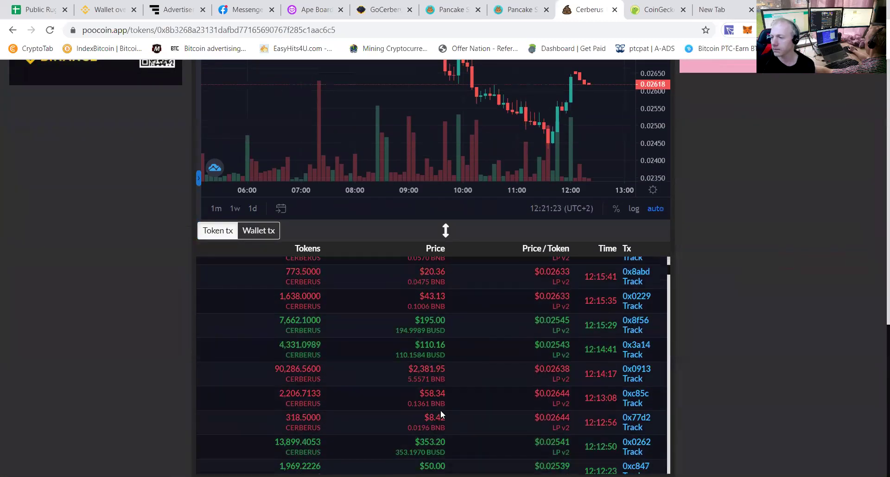
scroll(98, 357, up, 5)
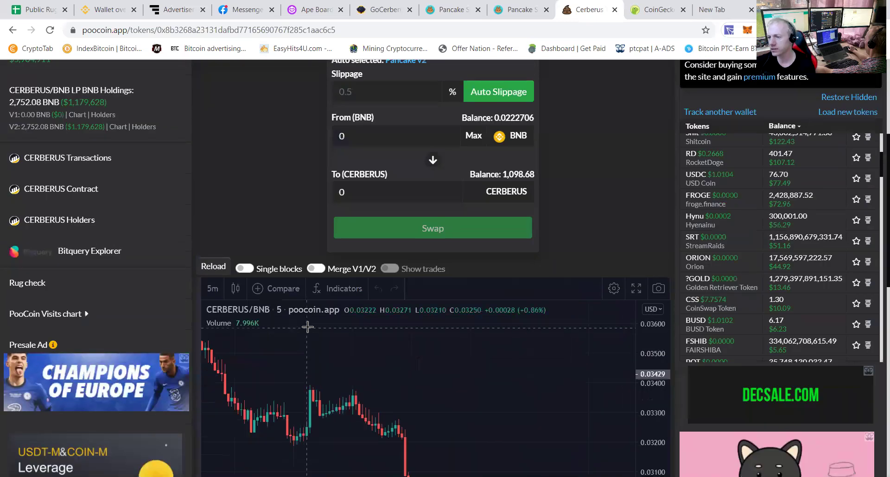
scroll(84, 278, down, 6)
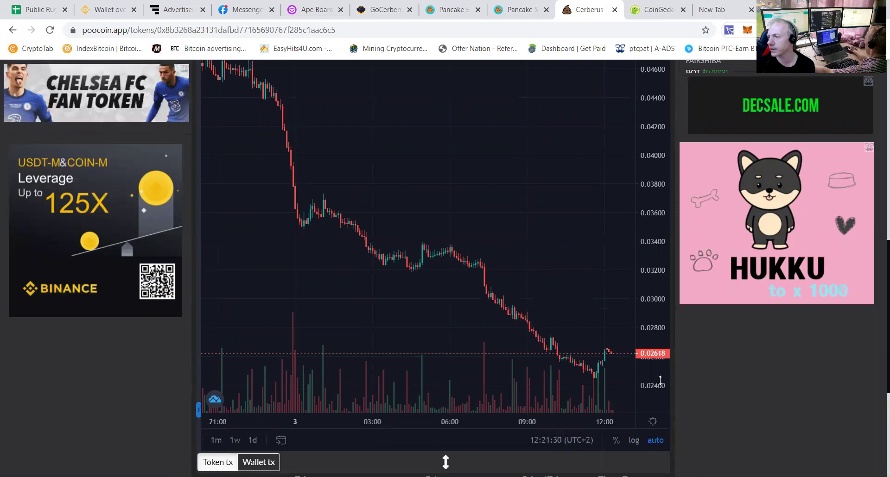
scroll(645, 324, up, 2)
scroll(705, 377, up, 6)
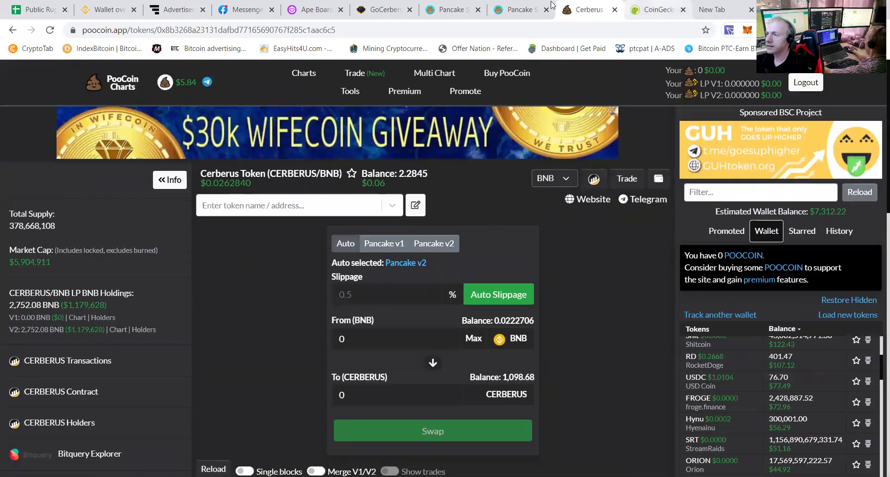
Return to the GoCerberus Underworld page and view the ROI breakdown of the CERBERUS-USDC LP farm.
click(382, 10)
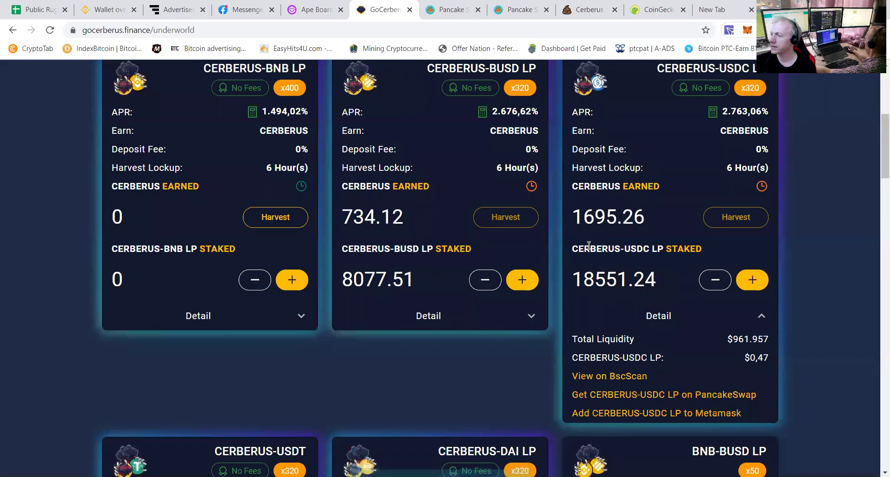
scroll(694, 324, up, 4)
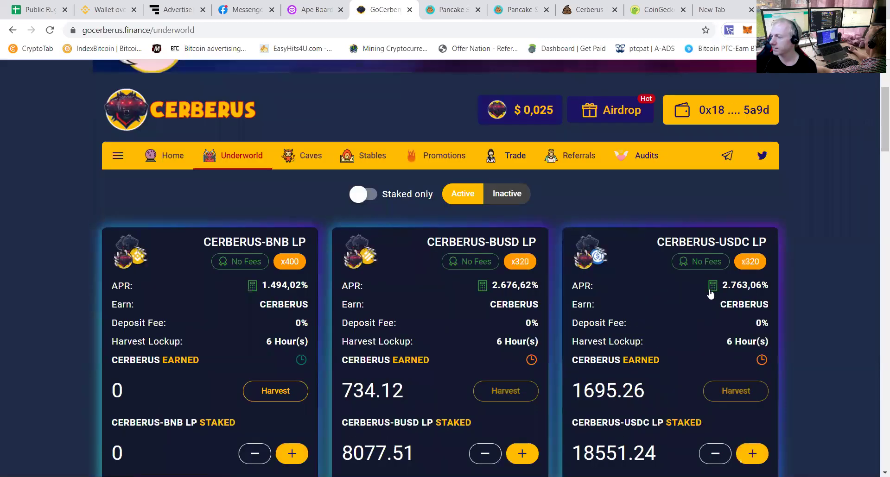
click(714, 286)
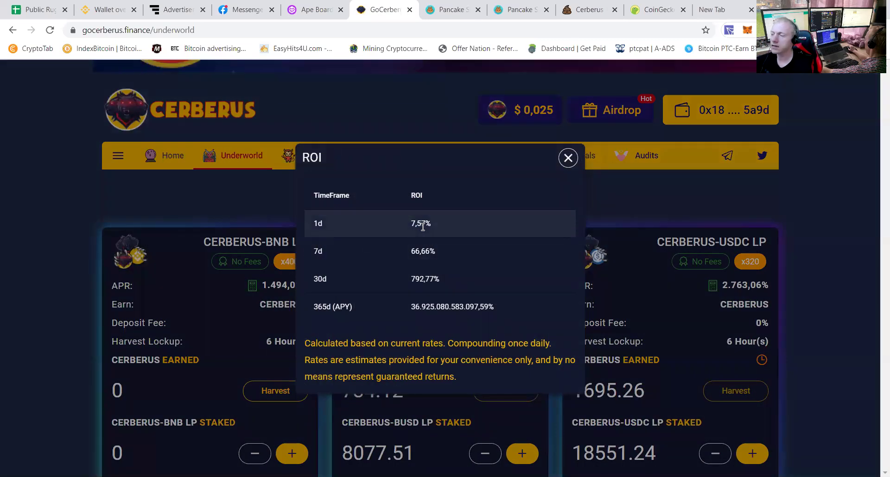
click(795, 238)
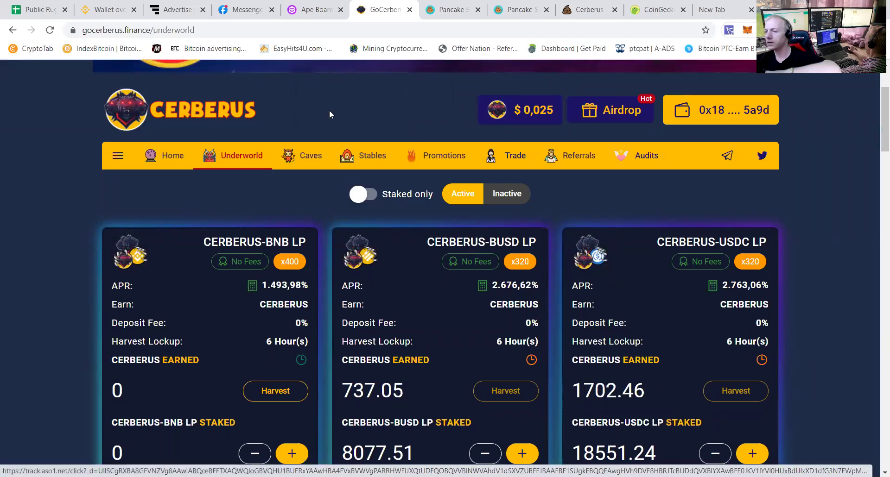
Switch to Telegram and read through the recent messages in the GoCerberus Official English Group, including the tax discussion and price updates.
scroll(329, 110, up, 3)
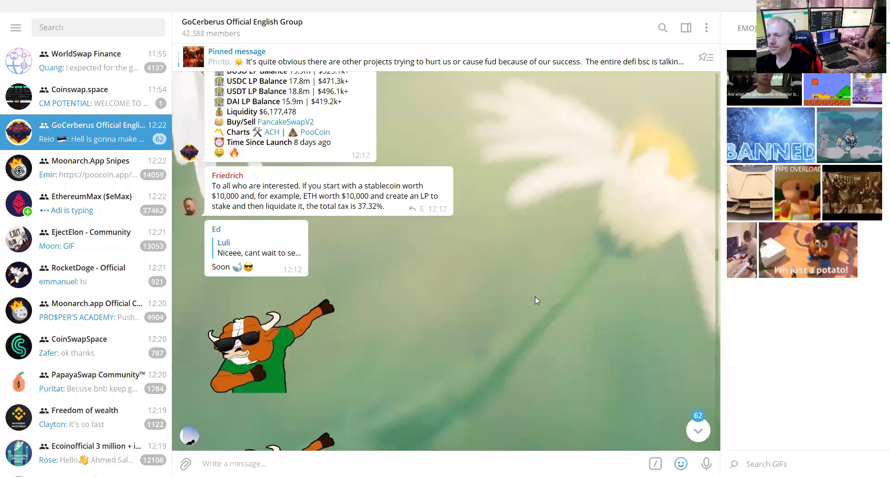
scroll(534, 297, down, 3)
scroll(532, 311, up, 3)
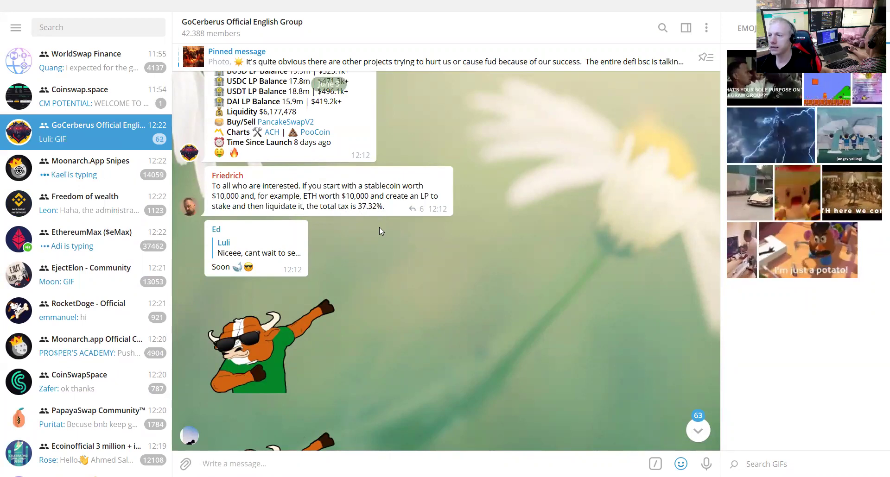
scroll(378, 227, down, 10)
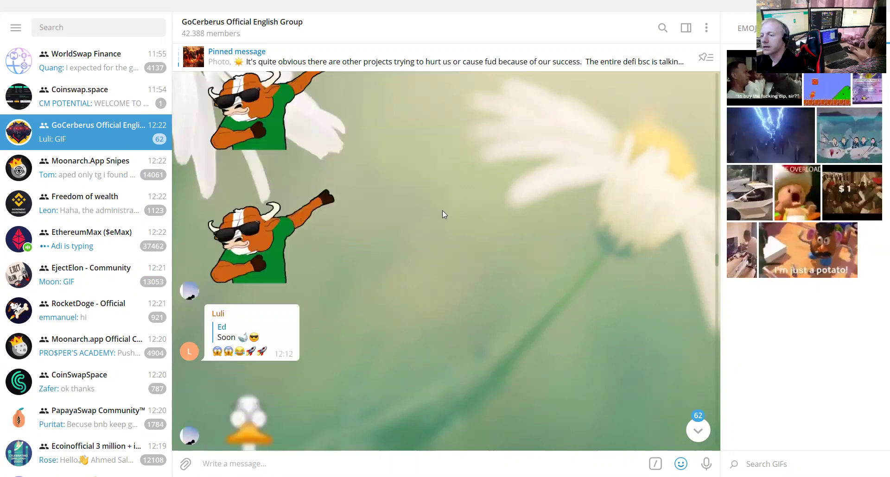
scroll(472, 227, down, 15)
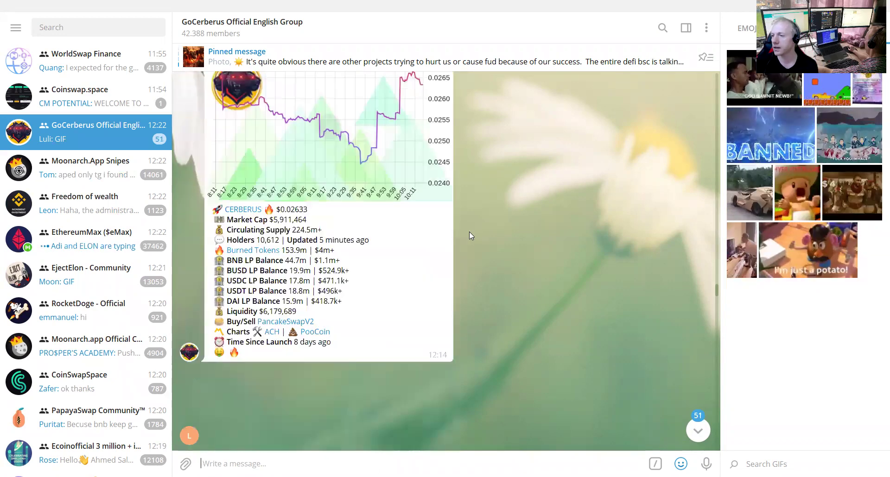
scroll(452, 235, down, 10)
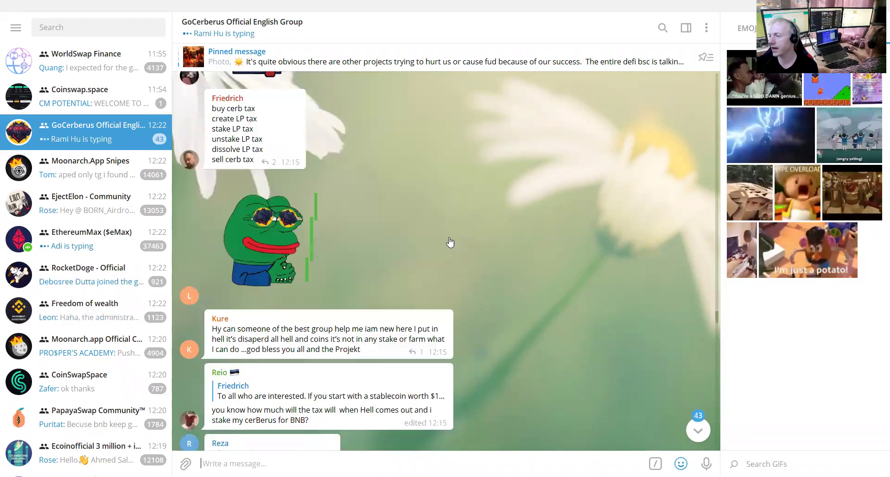
scroll(449, 236, down, 10)
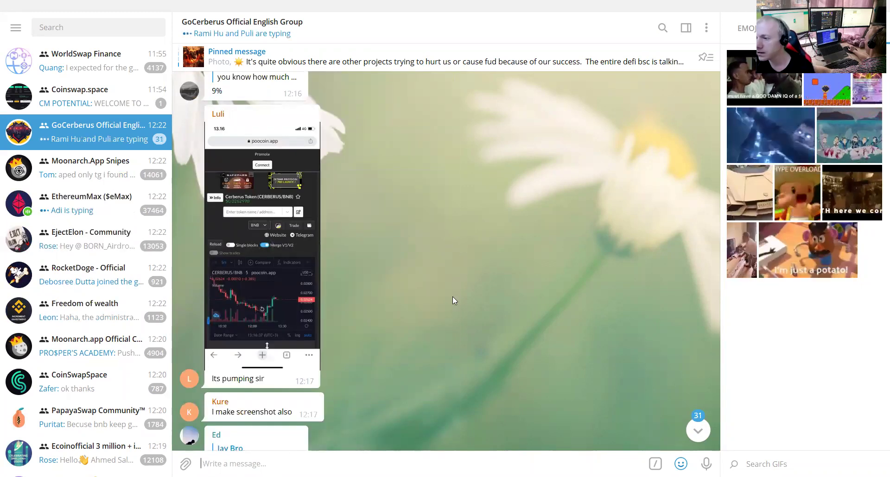
scroll(452, 297, down, 3)
scroll(457, 285, down, 10)
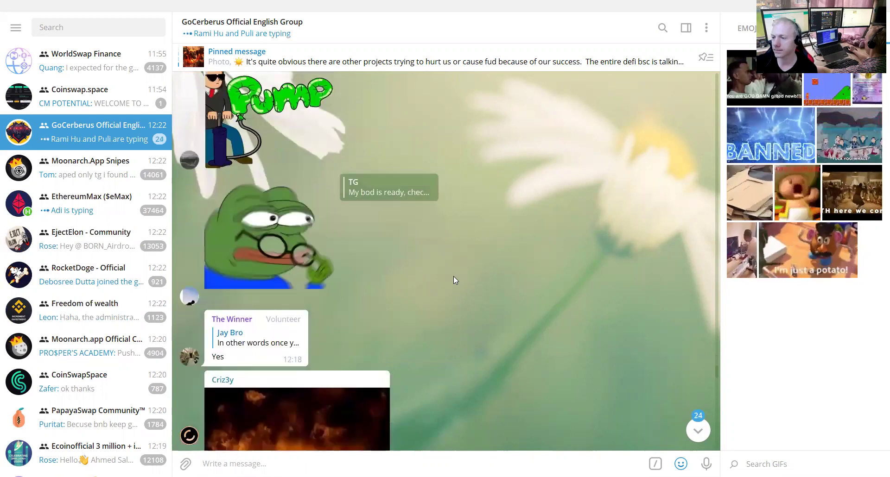
scroll(296, 283, down, 2)
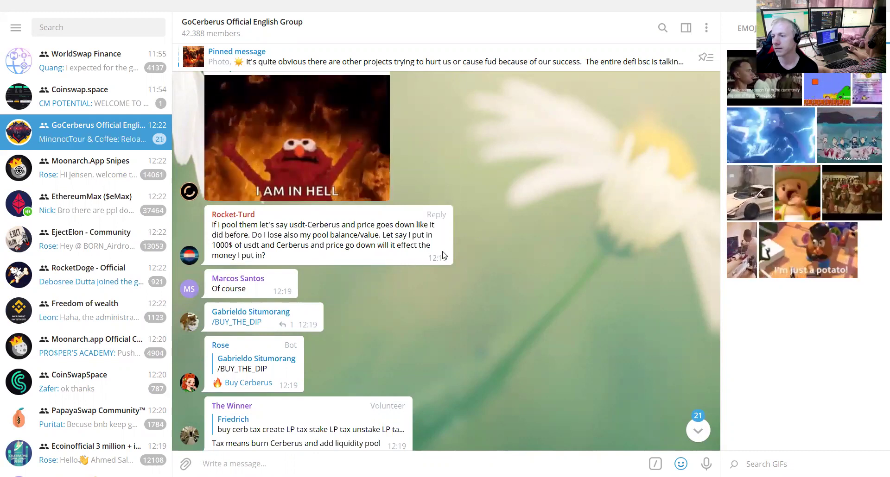
scroll(433, 254, down, 3)
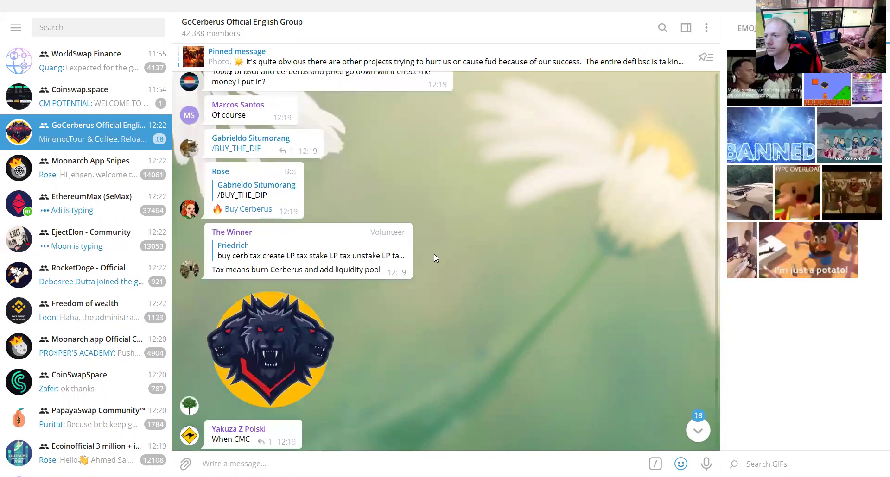
scroll(434, 256, down, 5)
scroll(434, 256, up, 2)
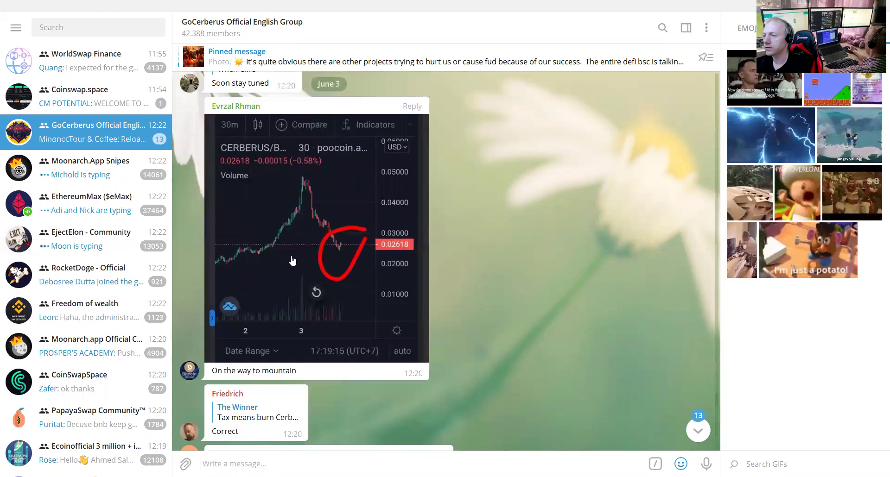
scroll(491, 310, down, 6)
scroll(500, 300, down, 4)
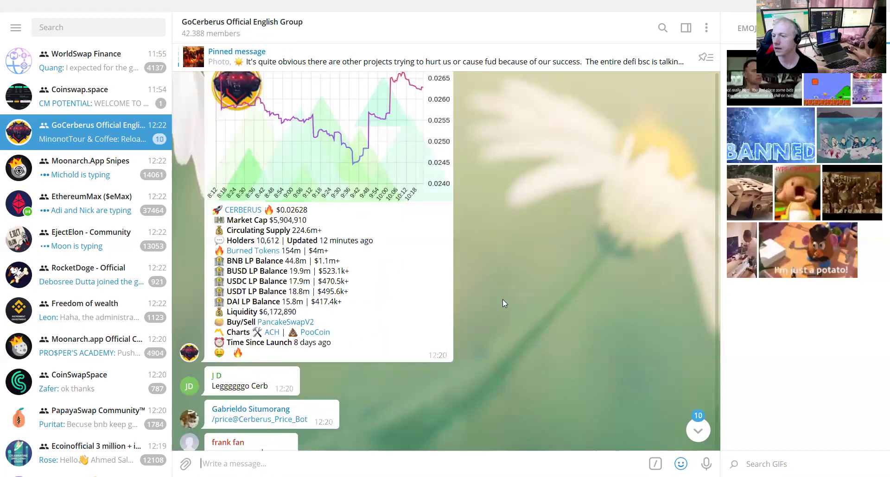